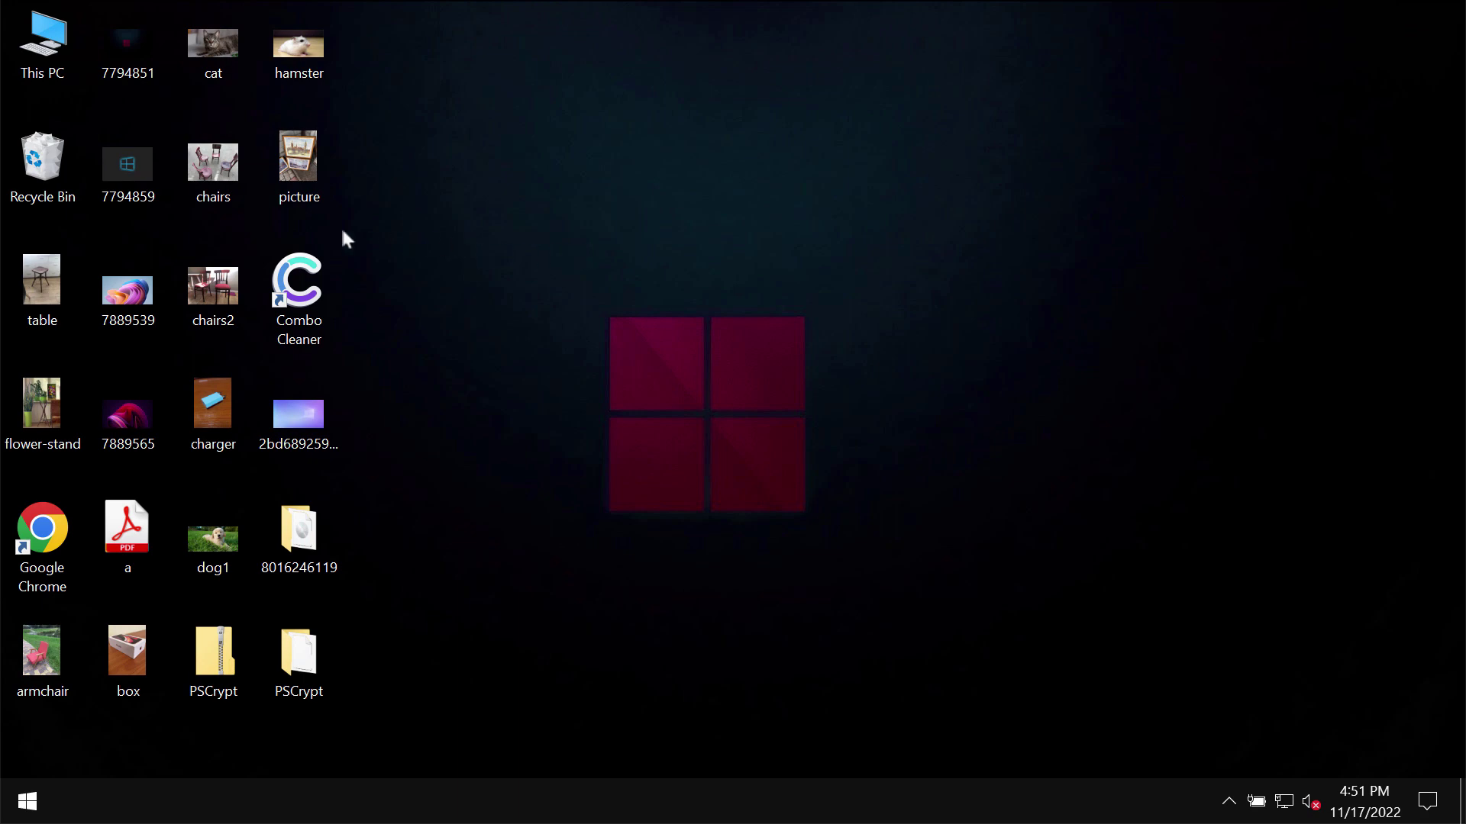
Step: Open and close the chairs, table, box, armchair and picture images to confirm they display normally
double_click(213, 164)
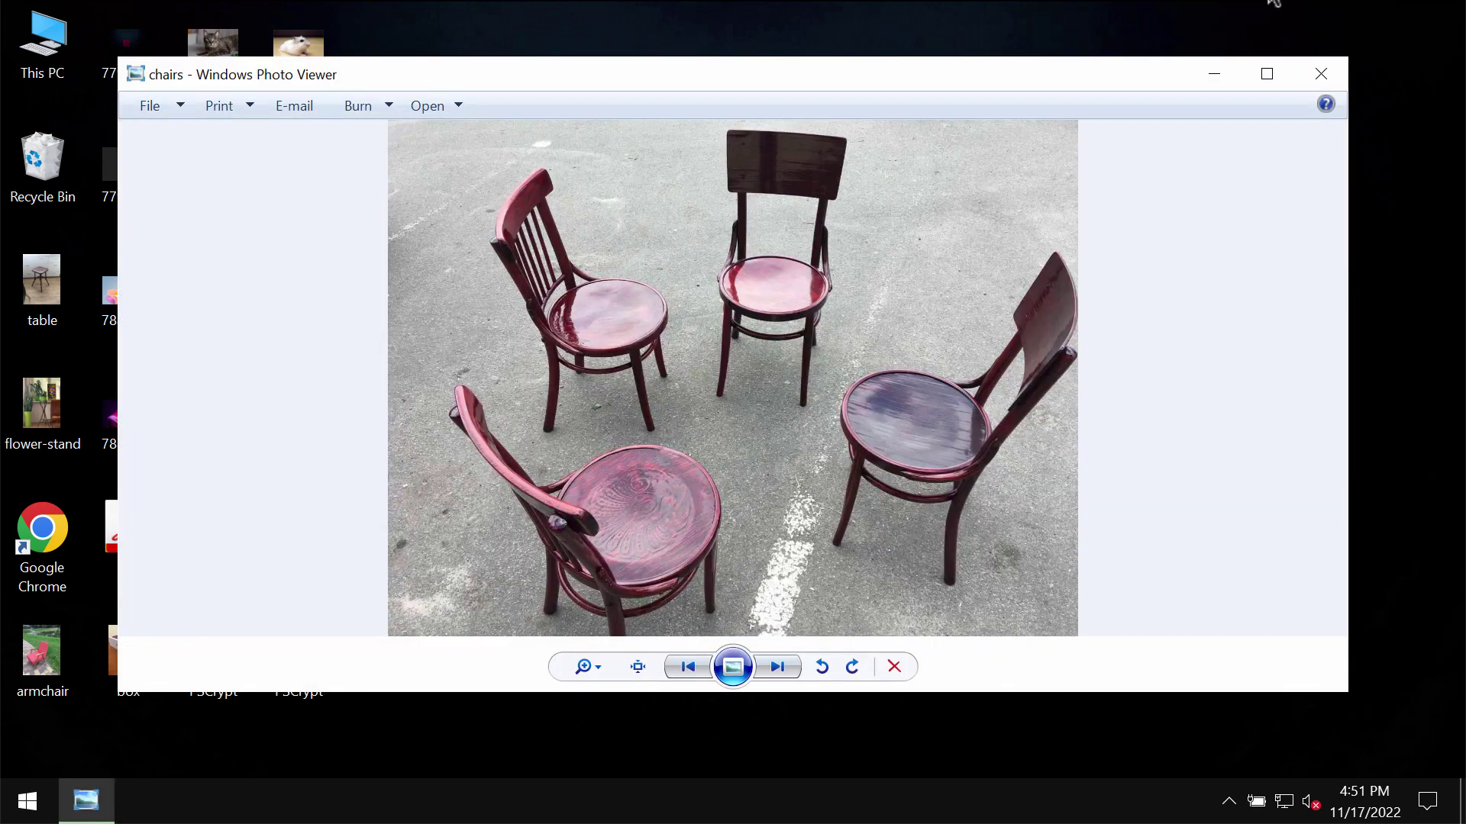
left_click(1327, 75)
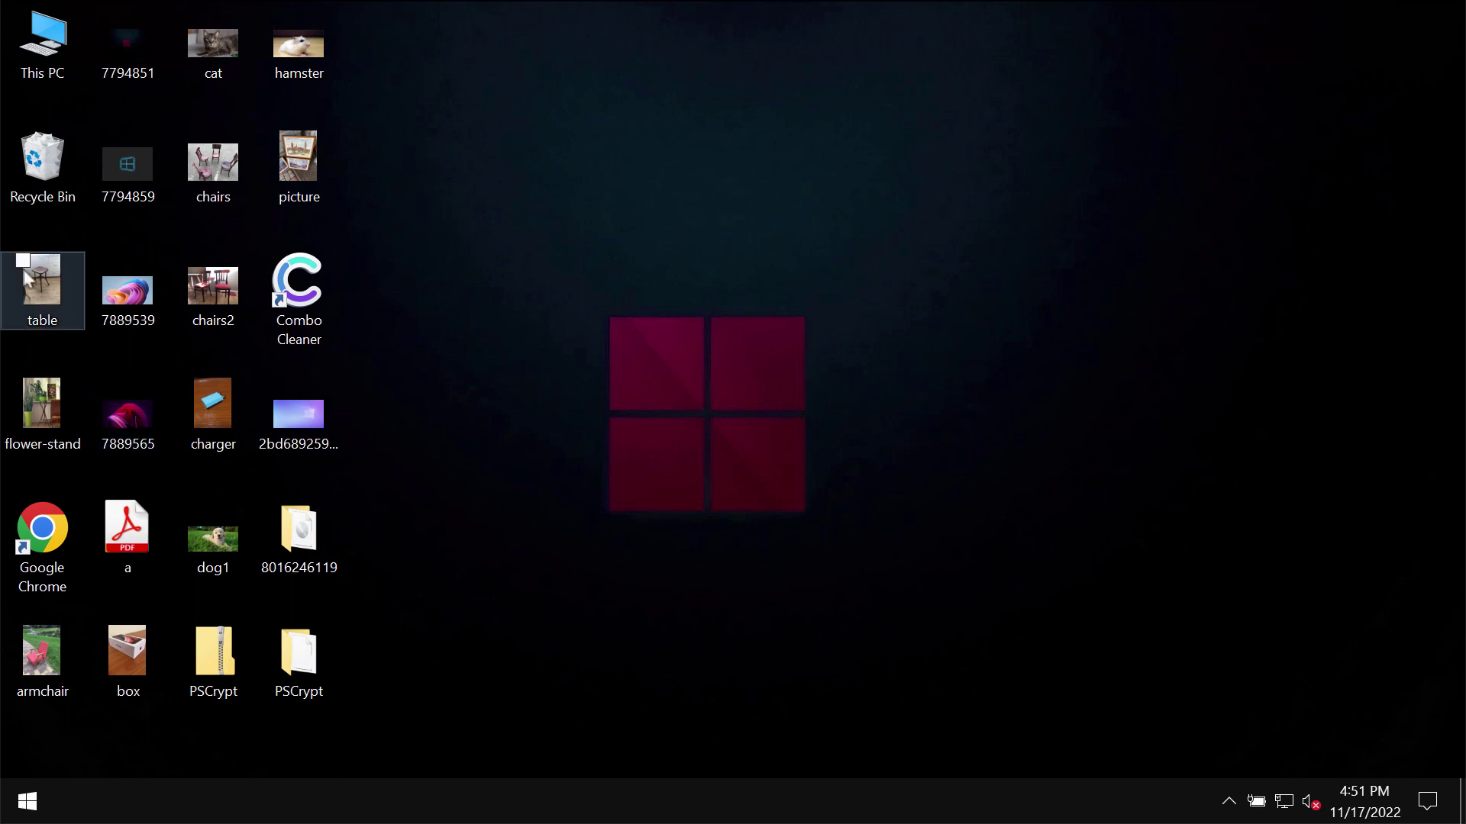
left_click(27, 280)
double_click(28, 280)
left_click(1318, 68)
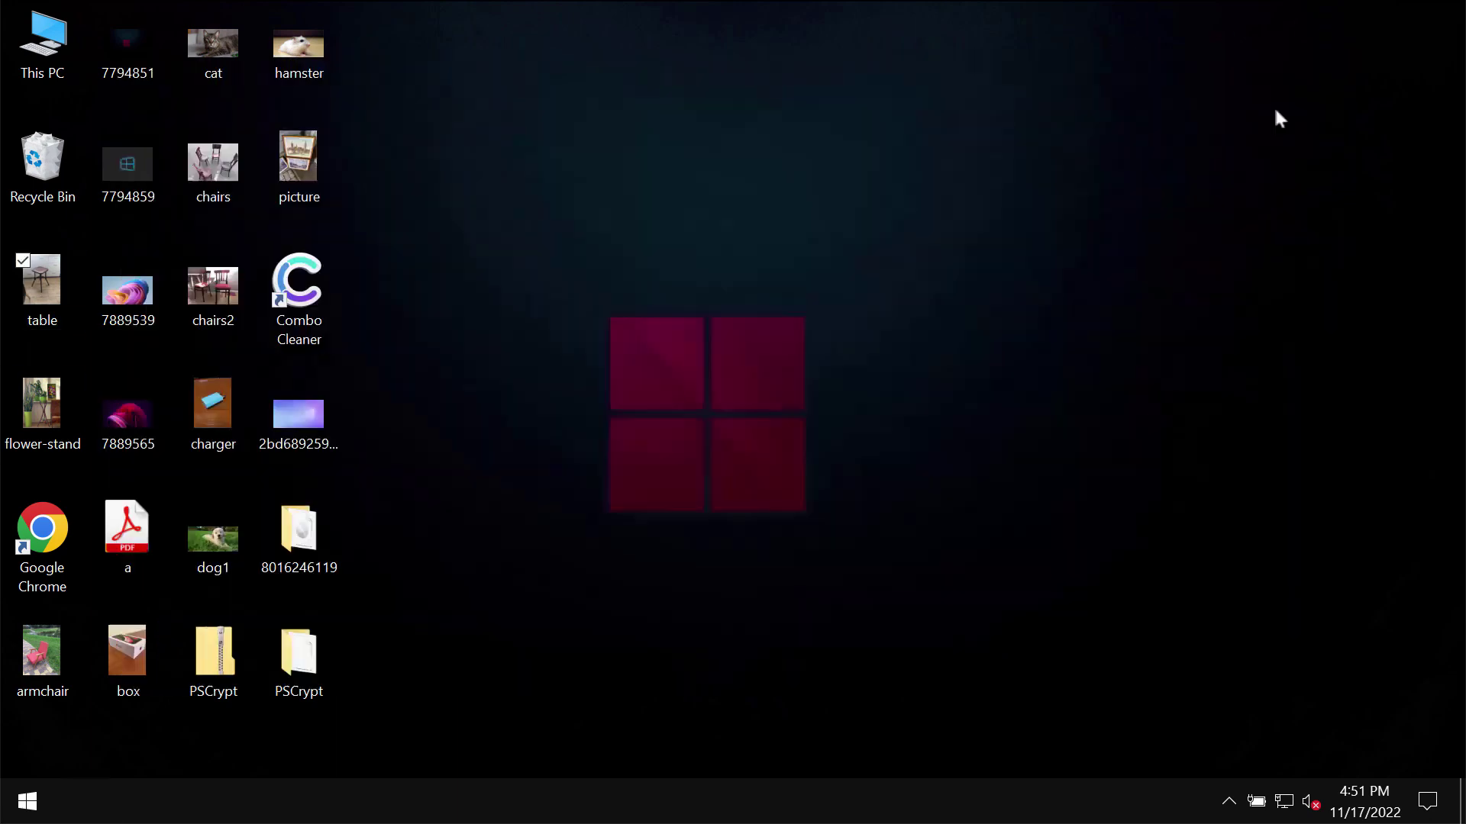
double_click(118, 656)
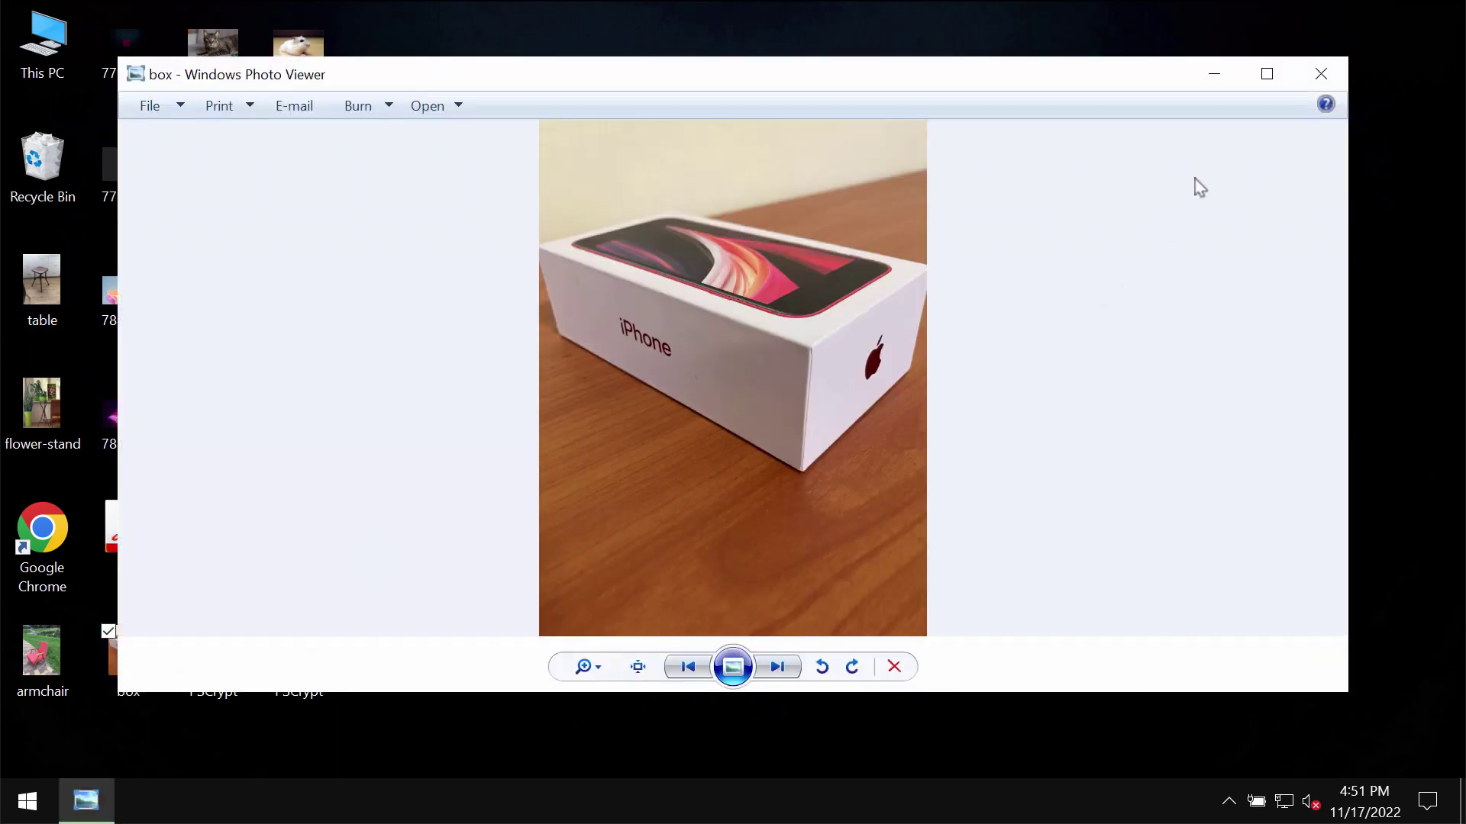
left_click(1320, 74)
double_click(41, 652)
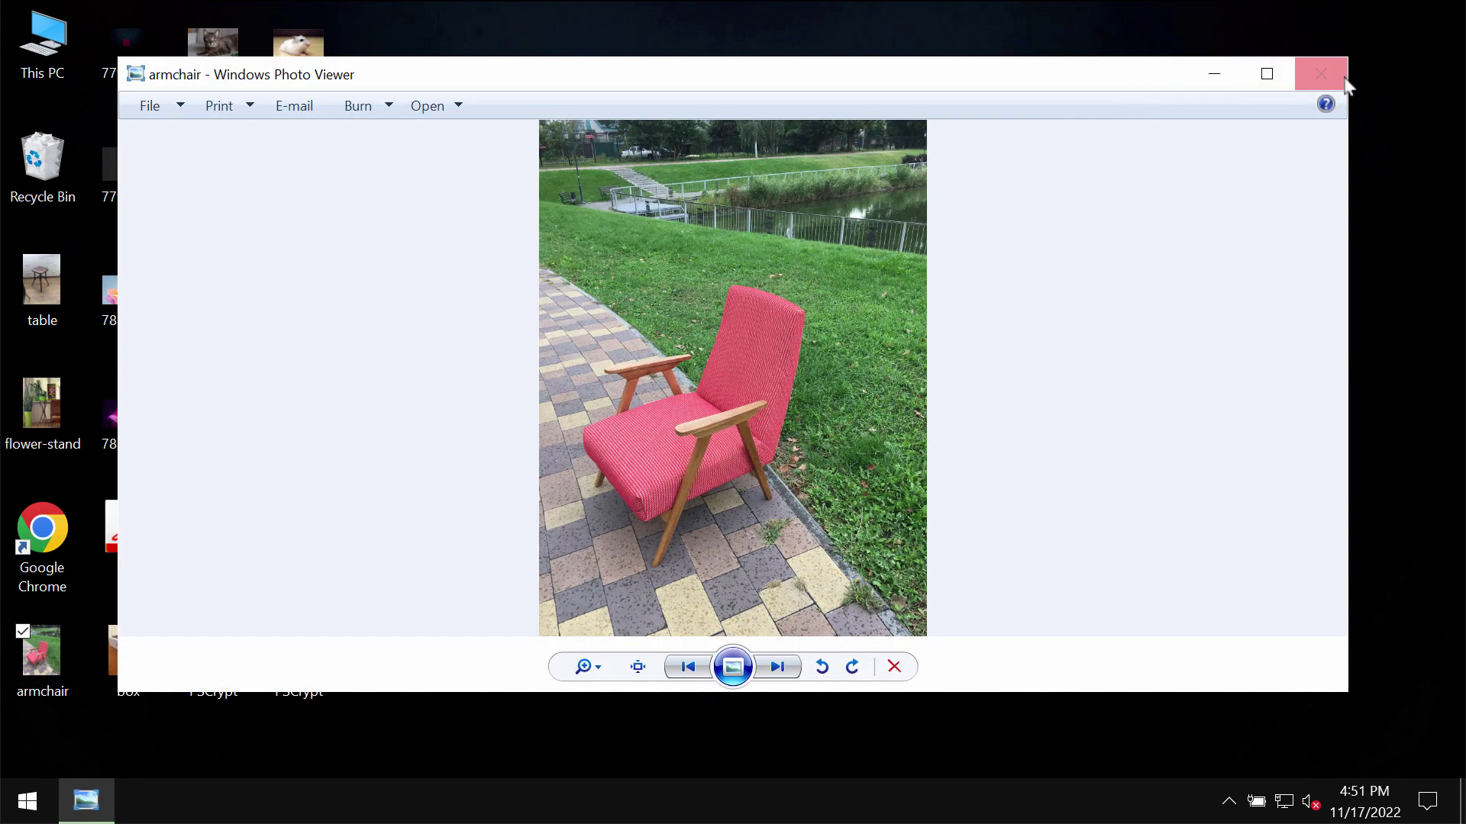
left_click(1338, 77)
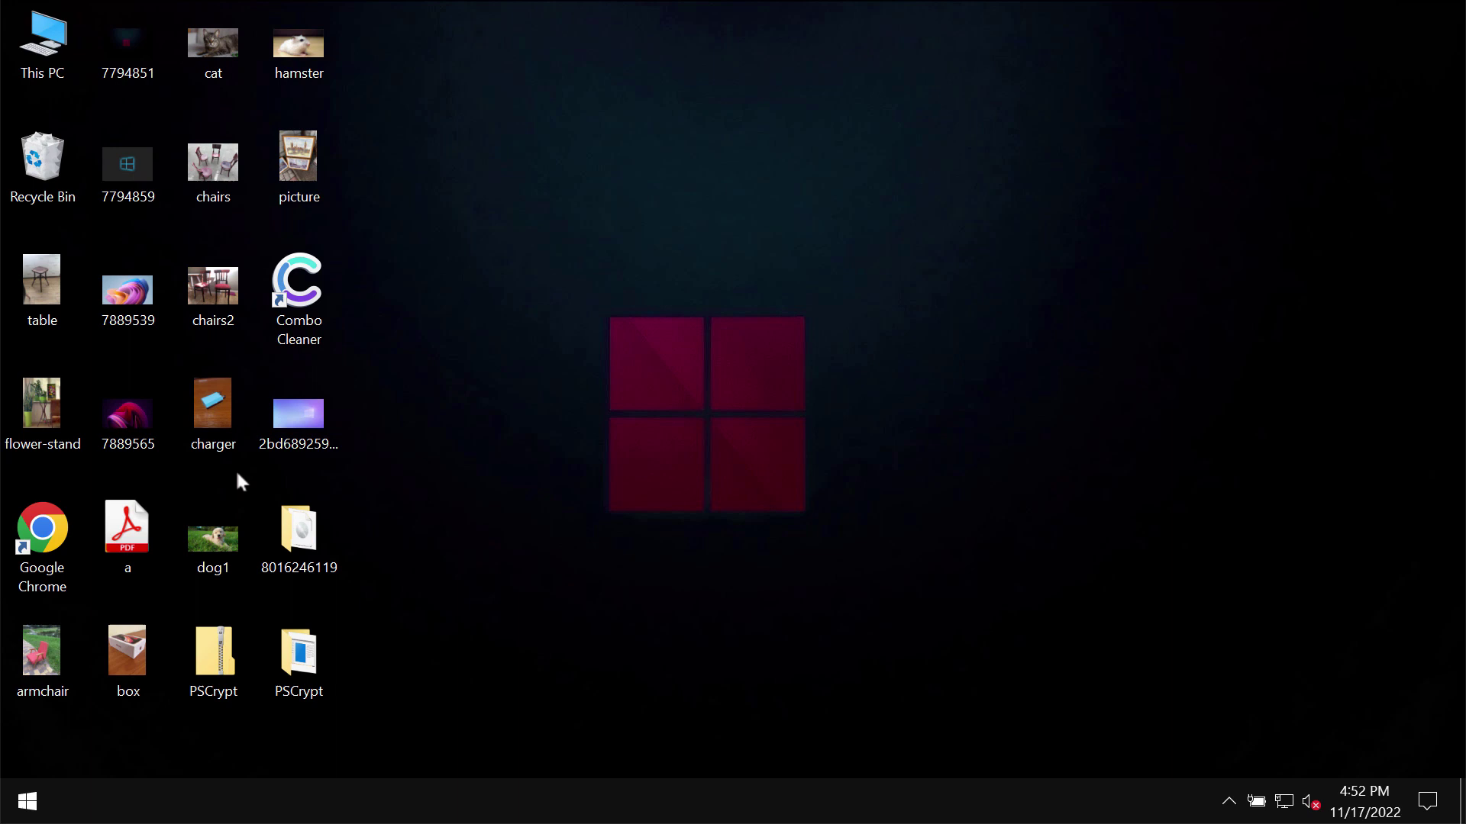
double_click(298, 158)
left_click(1321, 74)
Step: Run the 156 KB PSCrypt application from its folder, then close the Explorer window
double_click(316, 671)
left_click(870, 239)
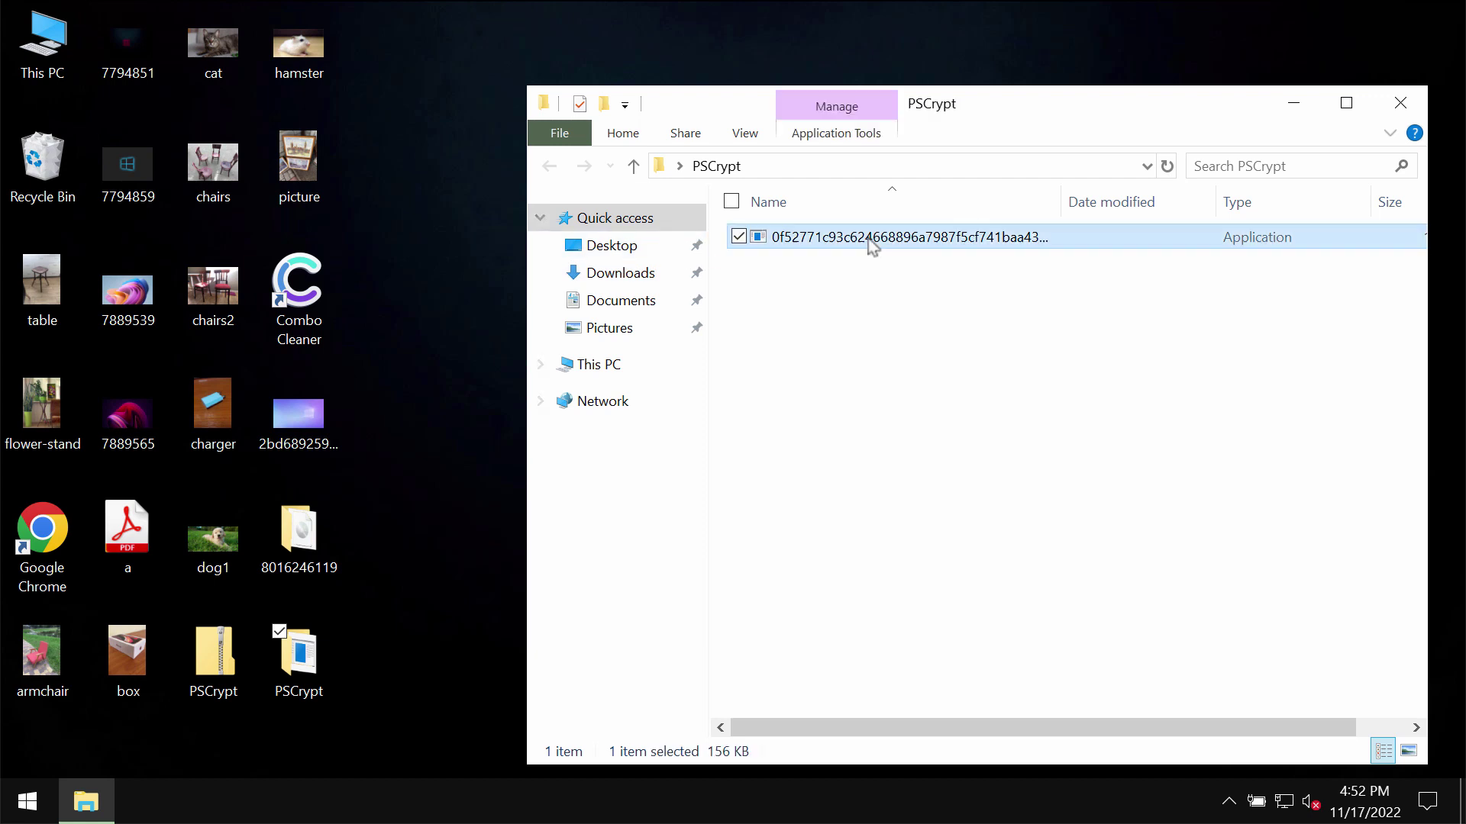
left_click(1397, 105)
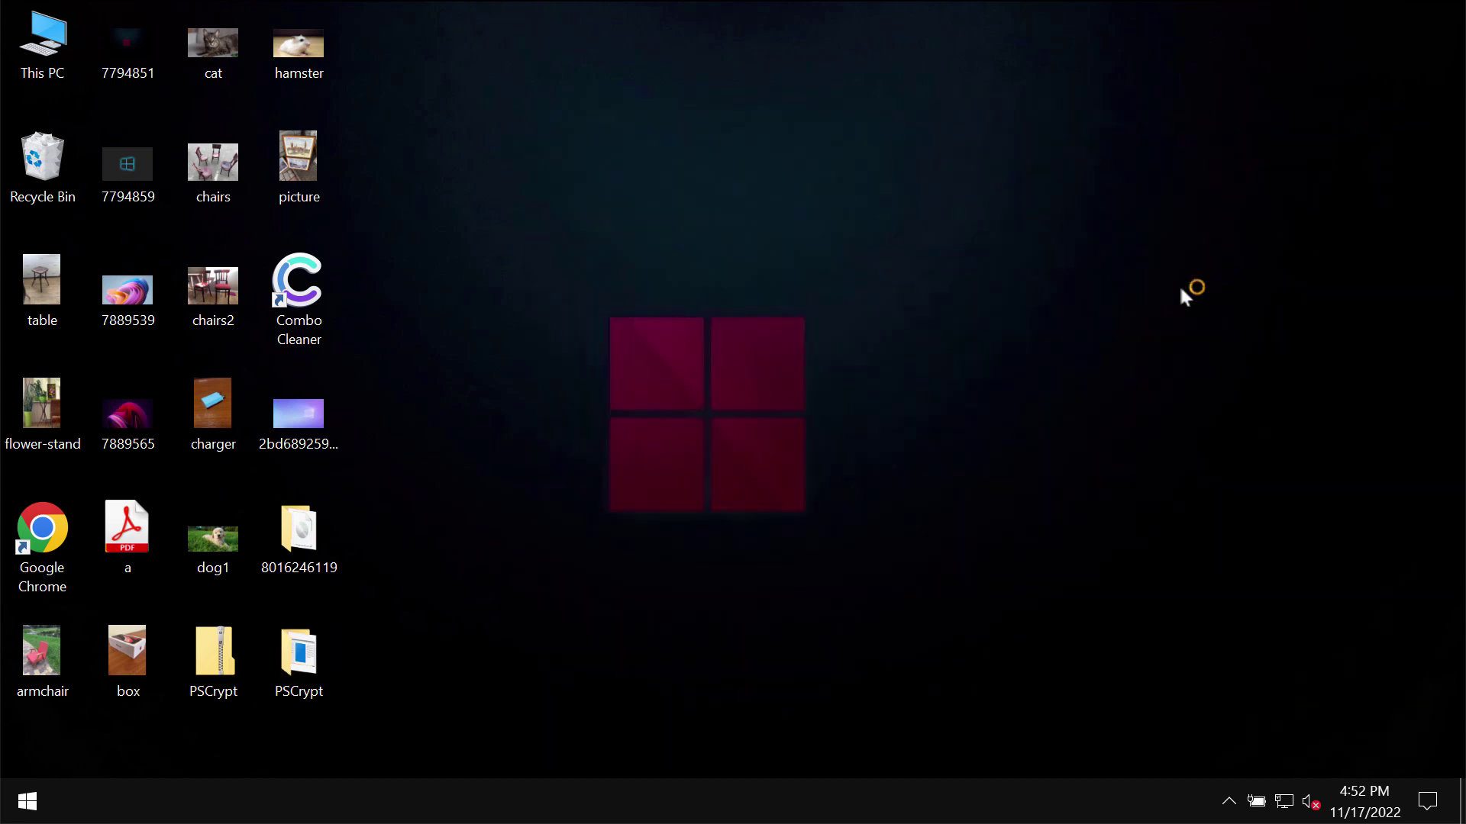
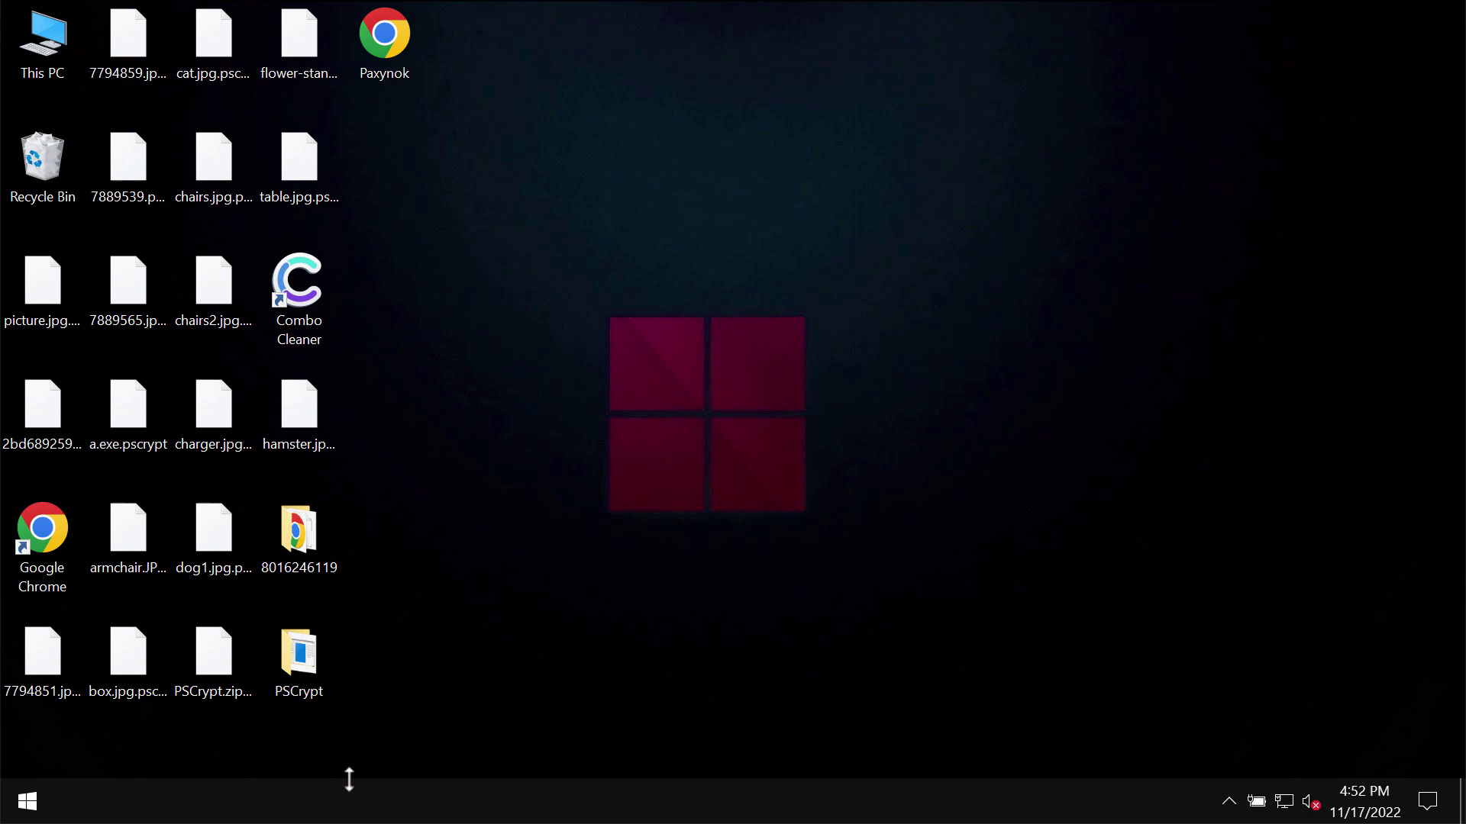
Step: Try opening the encrypted table, chairs and picture .jpg.pscrypt files, each failing with a warning
left_click(326, 163)
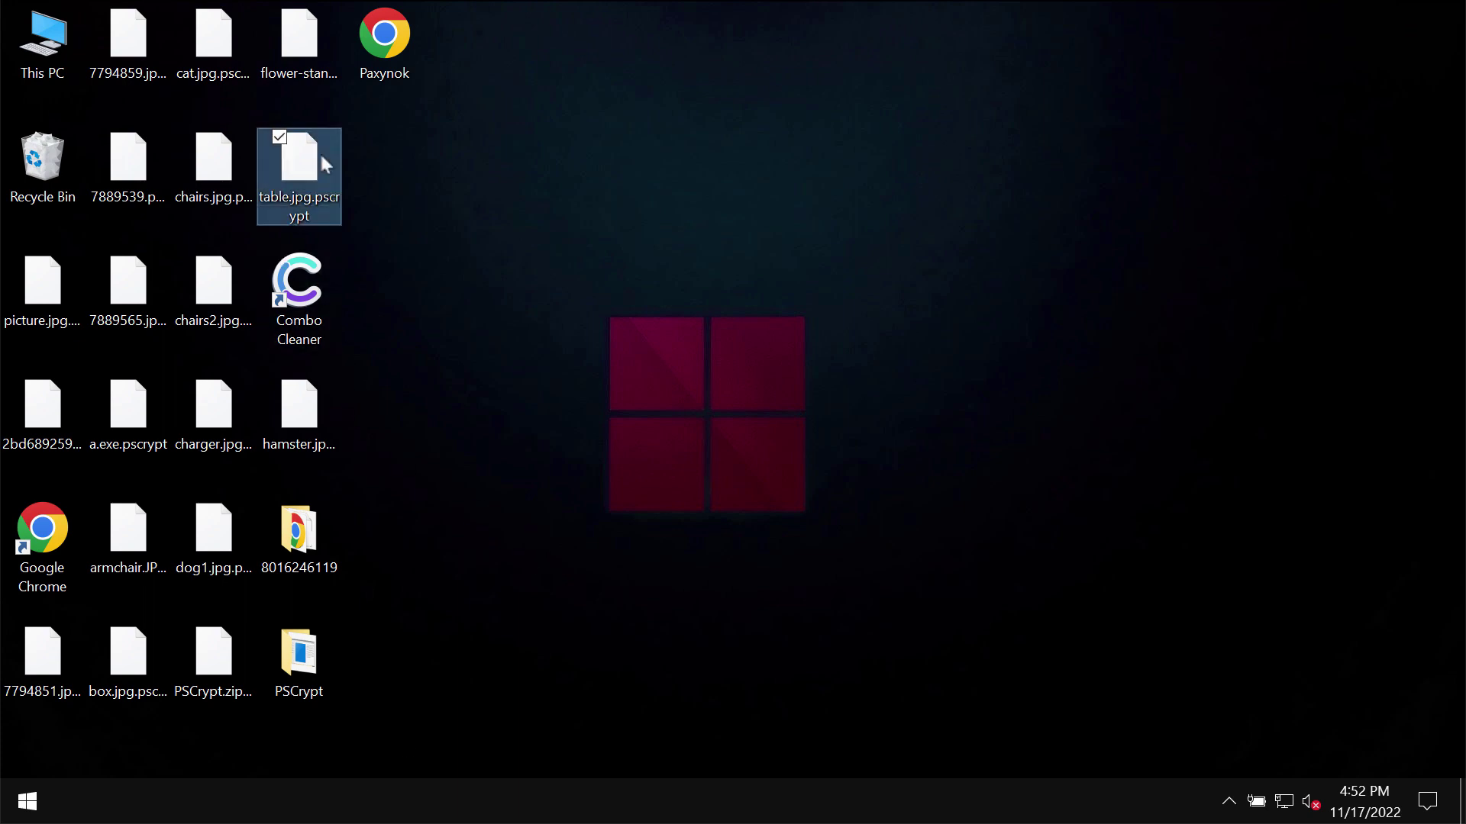
key("Return")
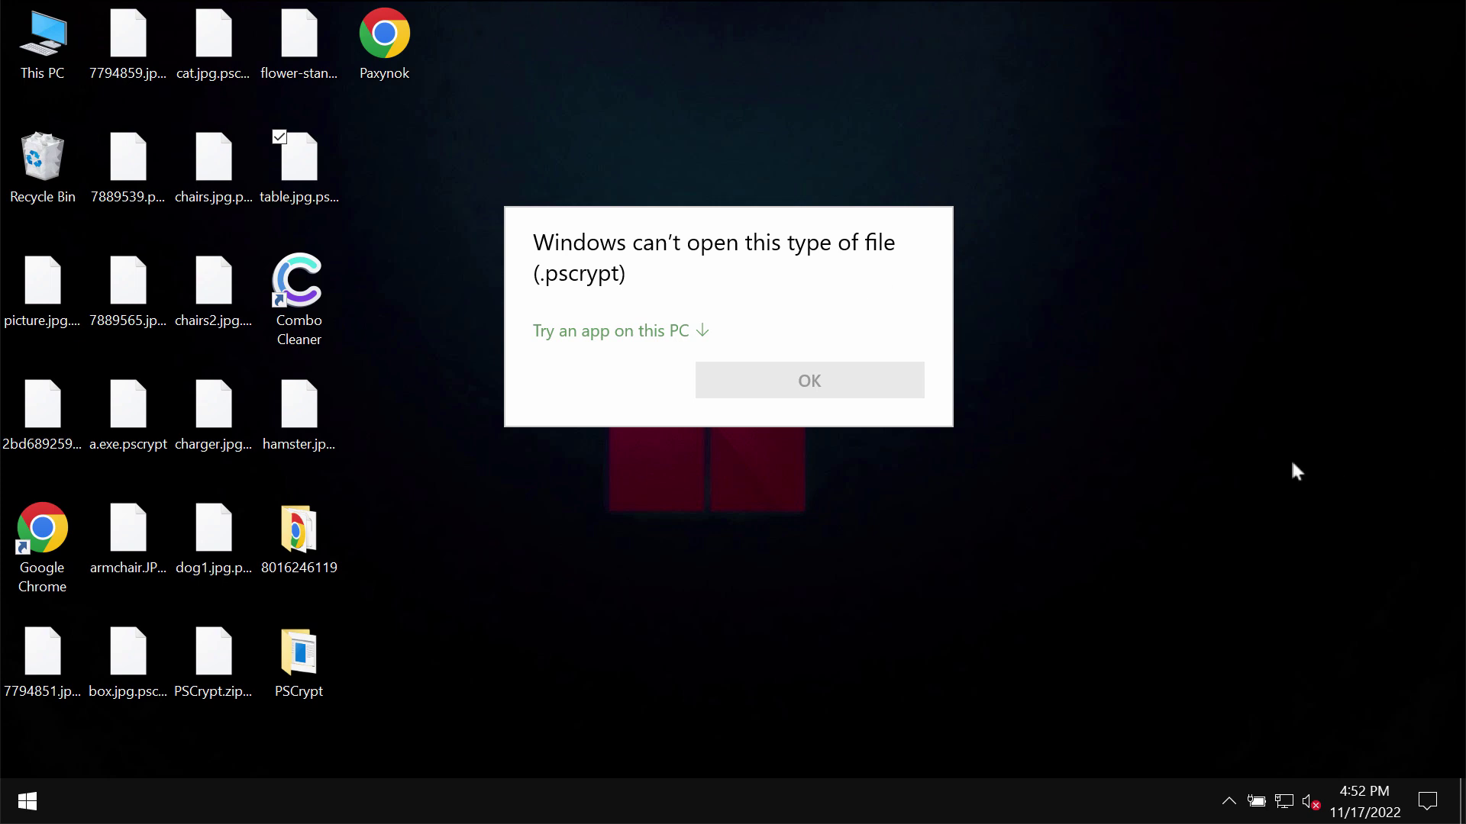
key("Escape")
left_click(216, 200)
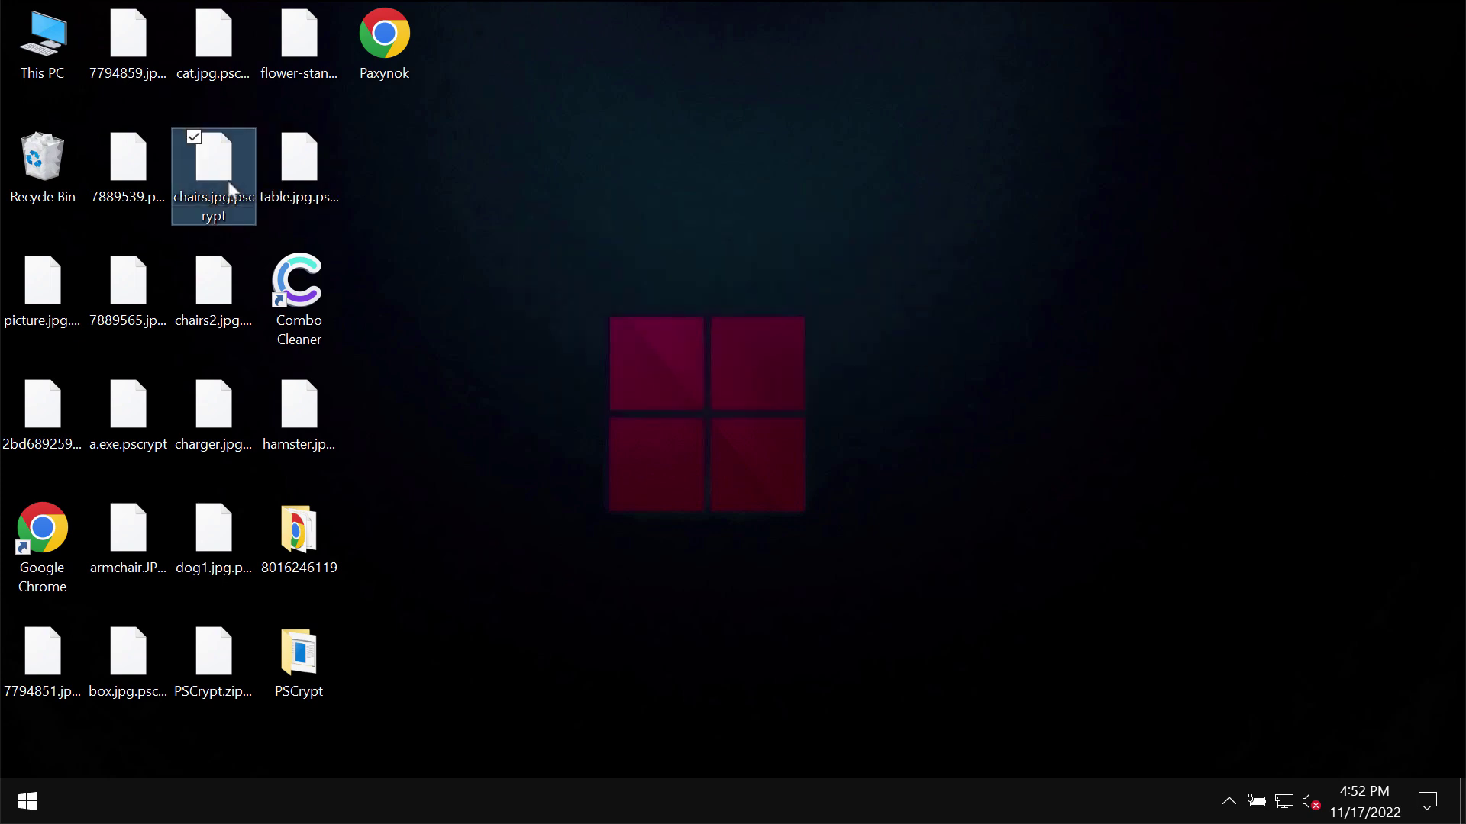
key("Return")
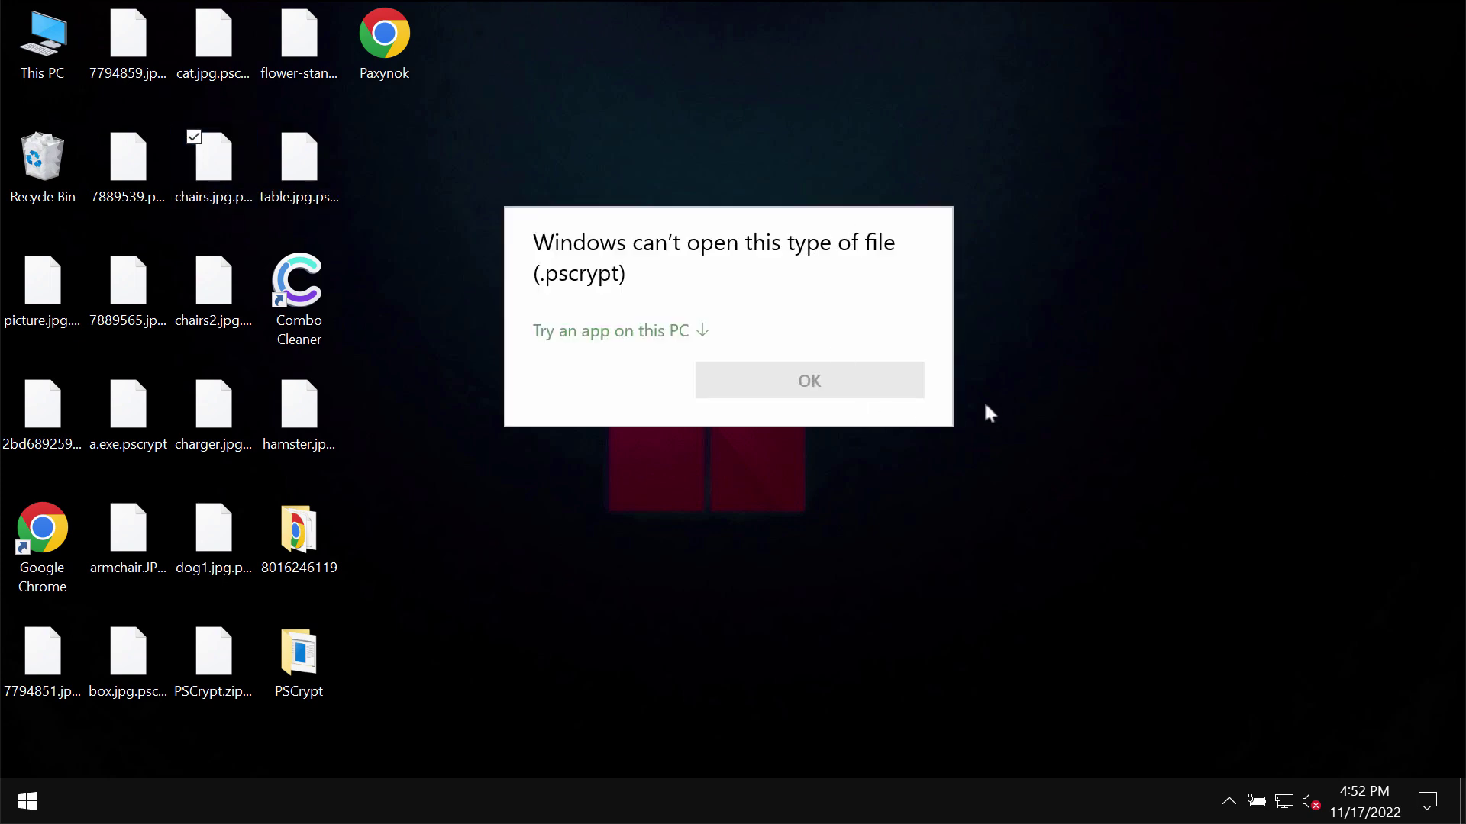
key("Escape")
left_click(298, 164)
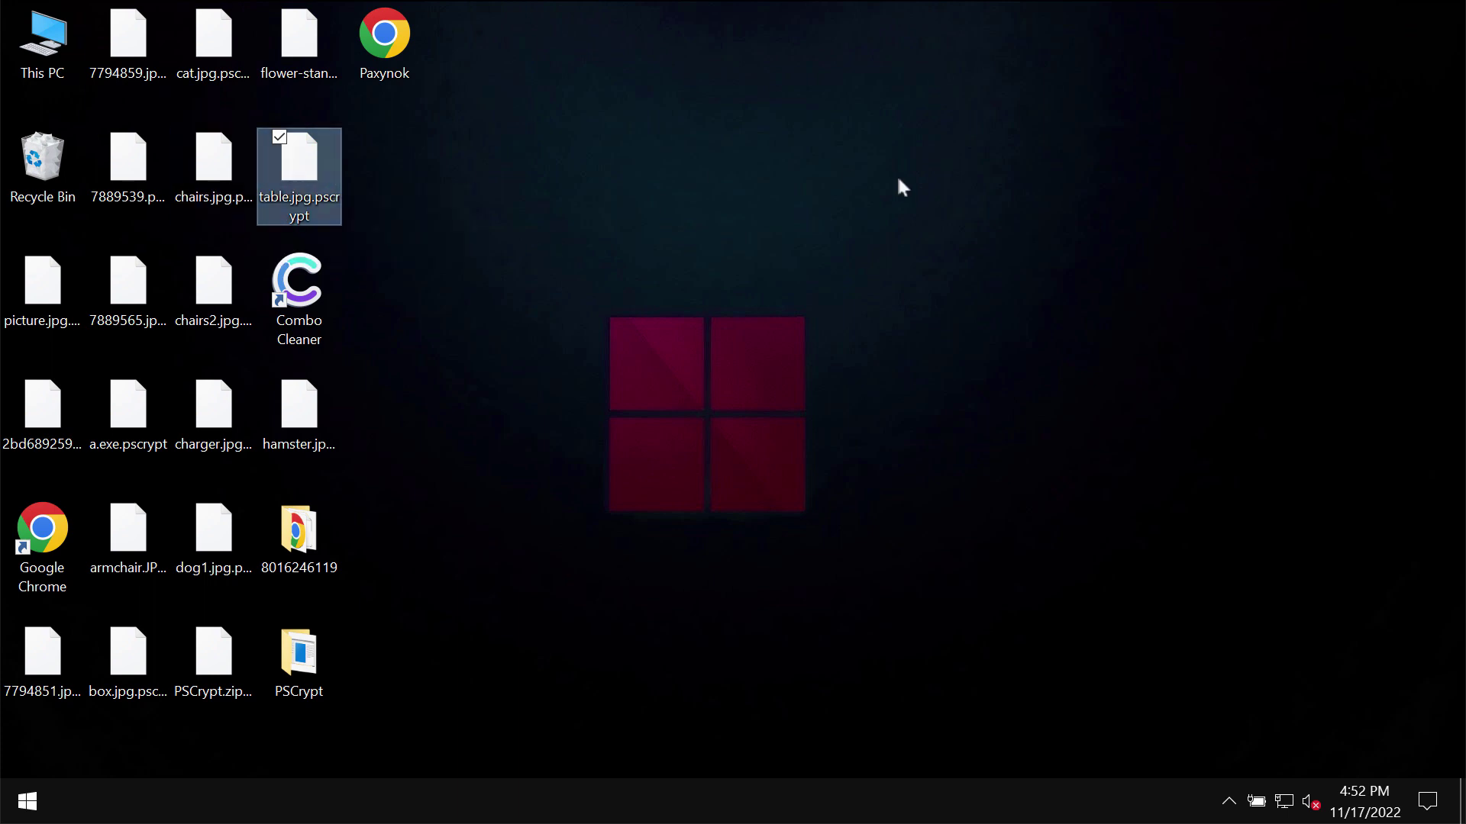
key("Return")
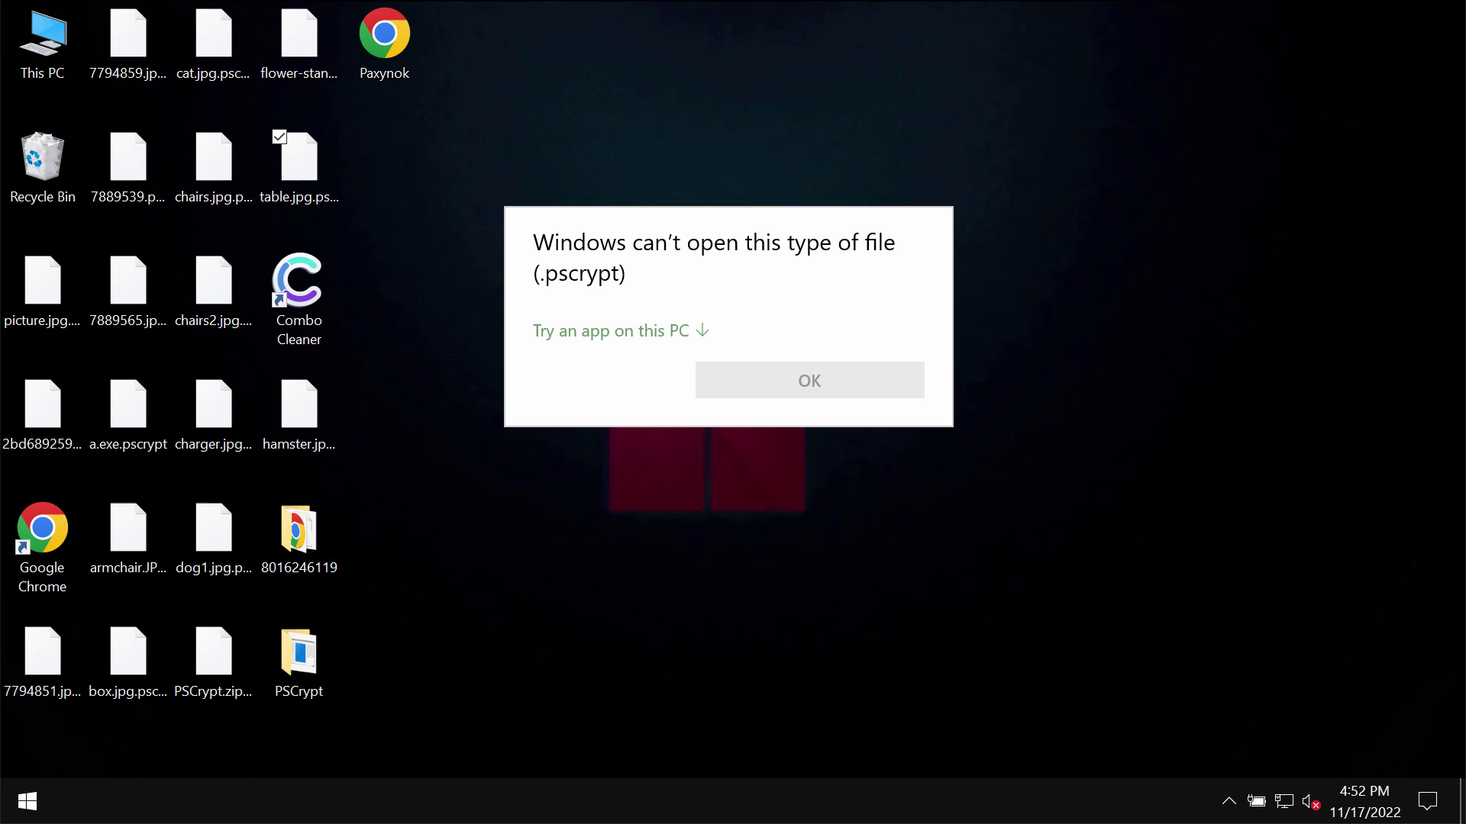
left_click(717, 475)
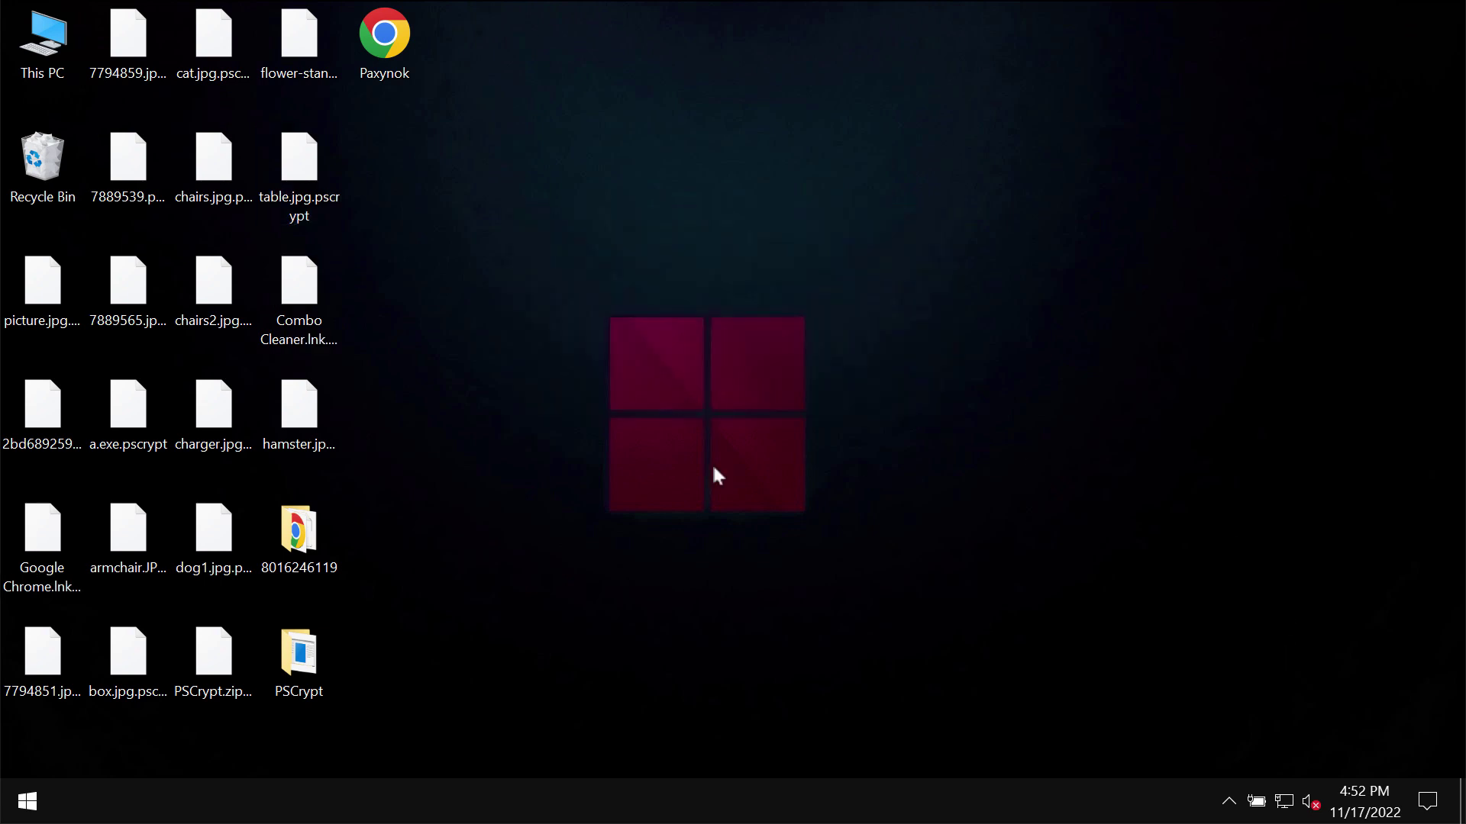
left_click(53, 304)
key("Return")
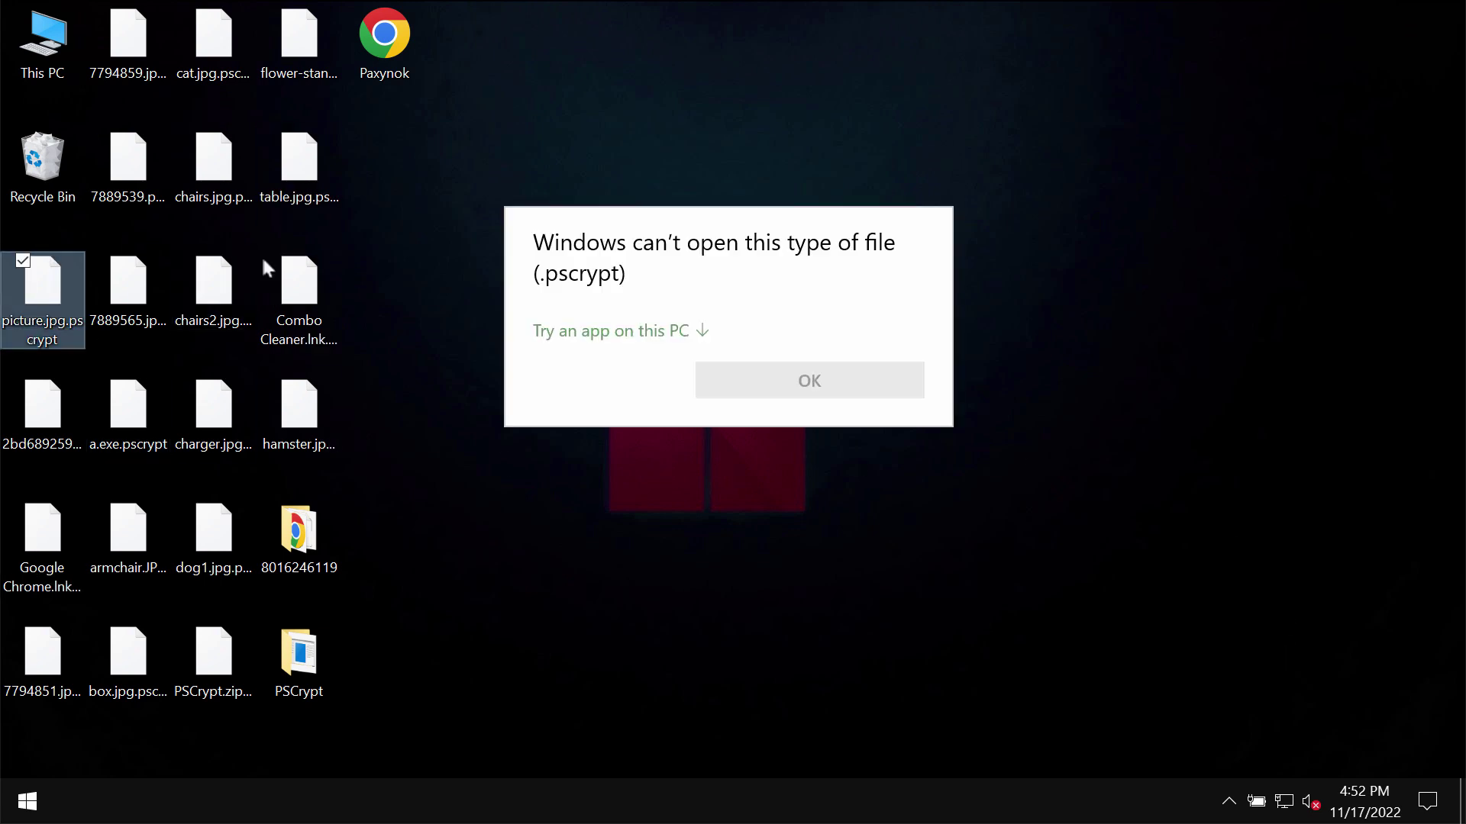
Step: Open the Paxynok ransom note in Chrome and read its 2500-hryvnia bitcoin IBox payment demand
left_click(1104, 203)
double_click(401, 58)
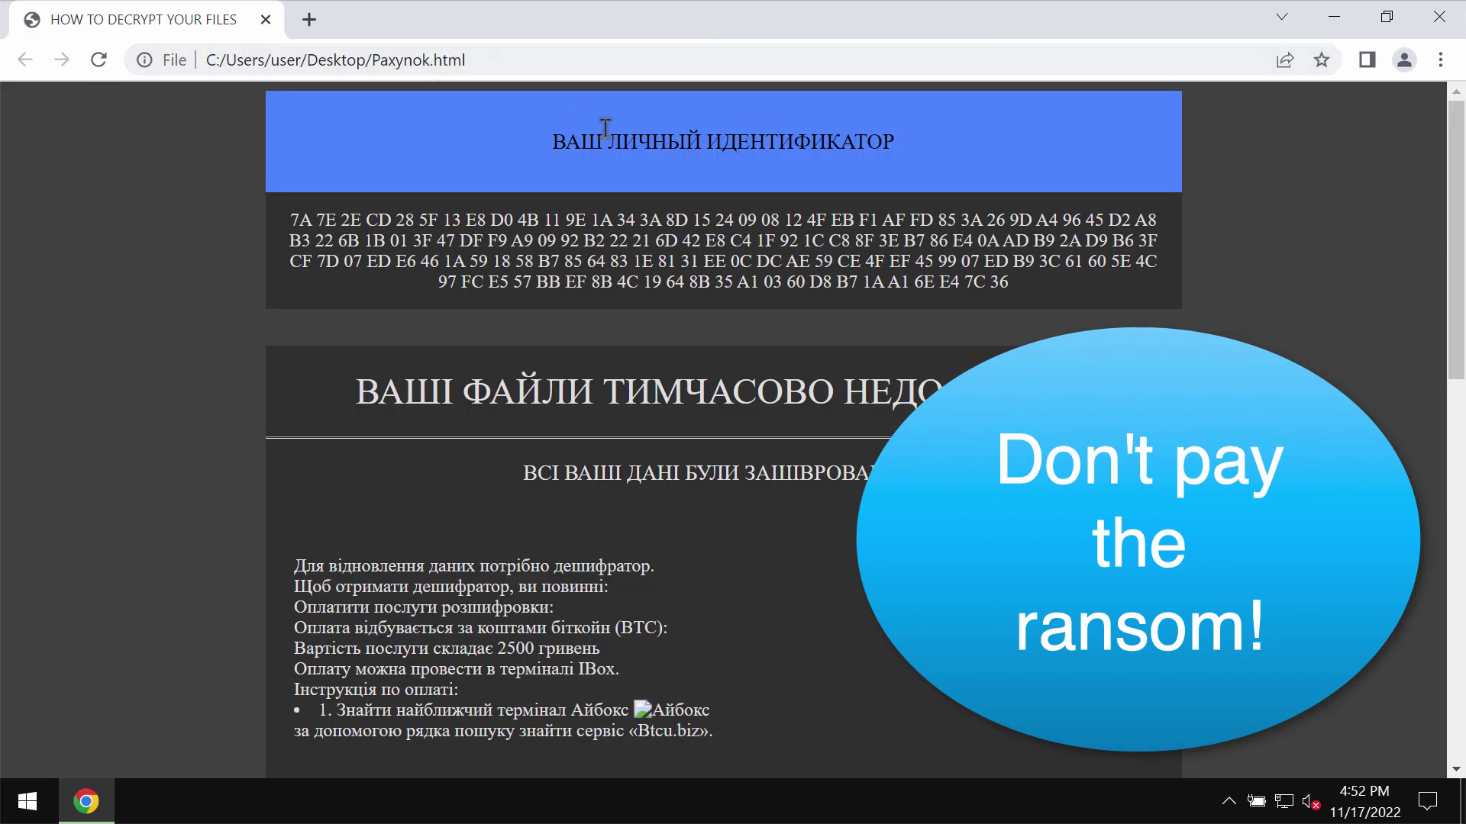
scroll(1054, 416, "down", 10)
scroll(1053, 427, "up", 8)
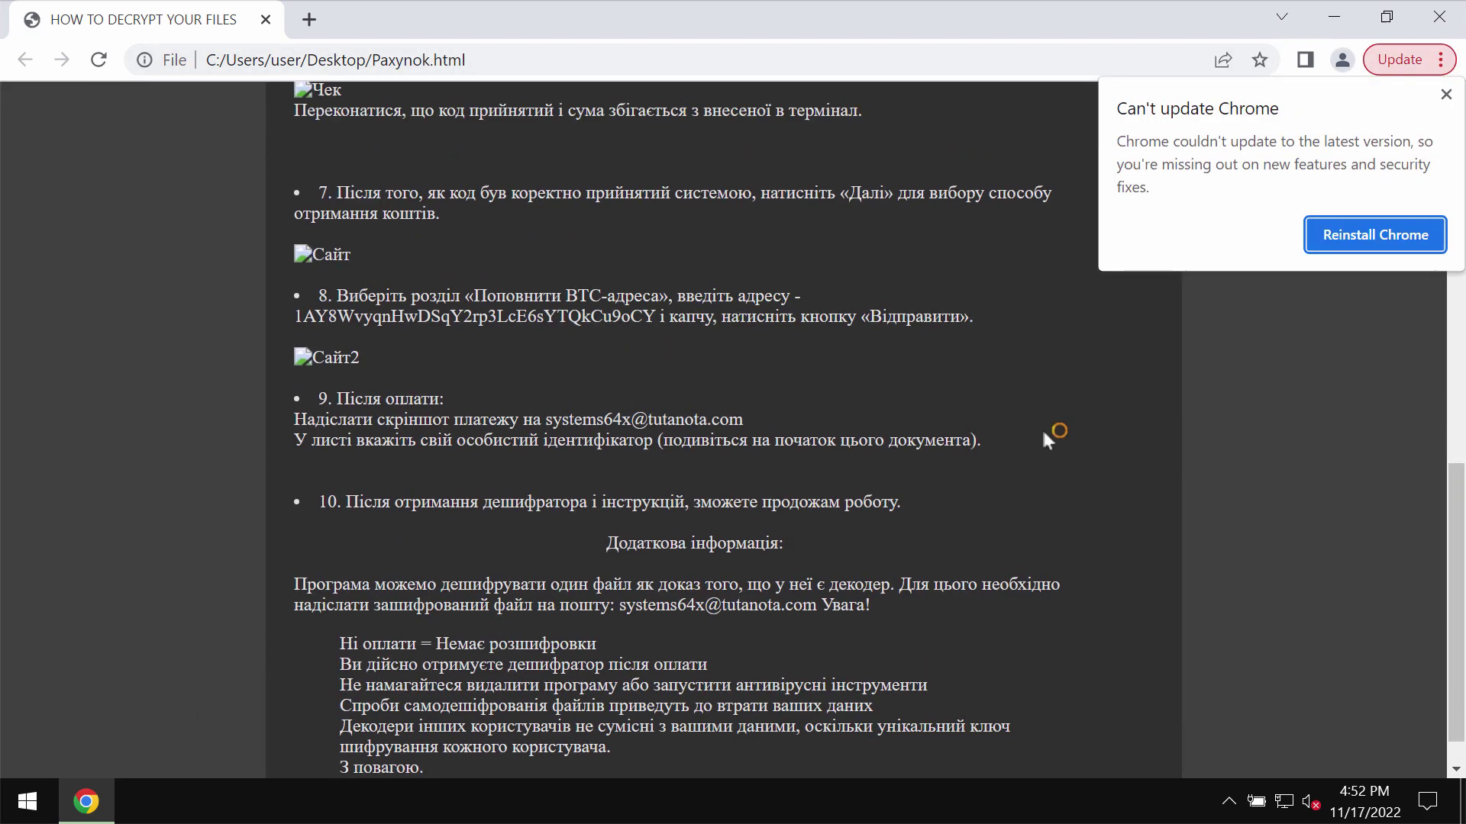
left_click(1446, 94)
scroll(1118, 506, "up", 2)
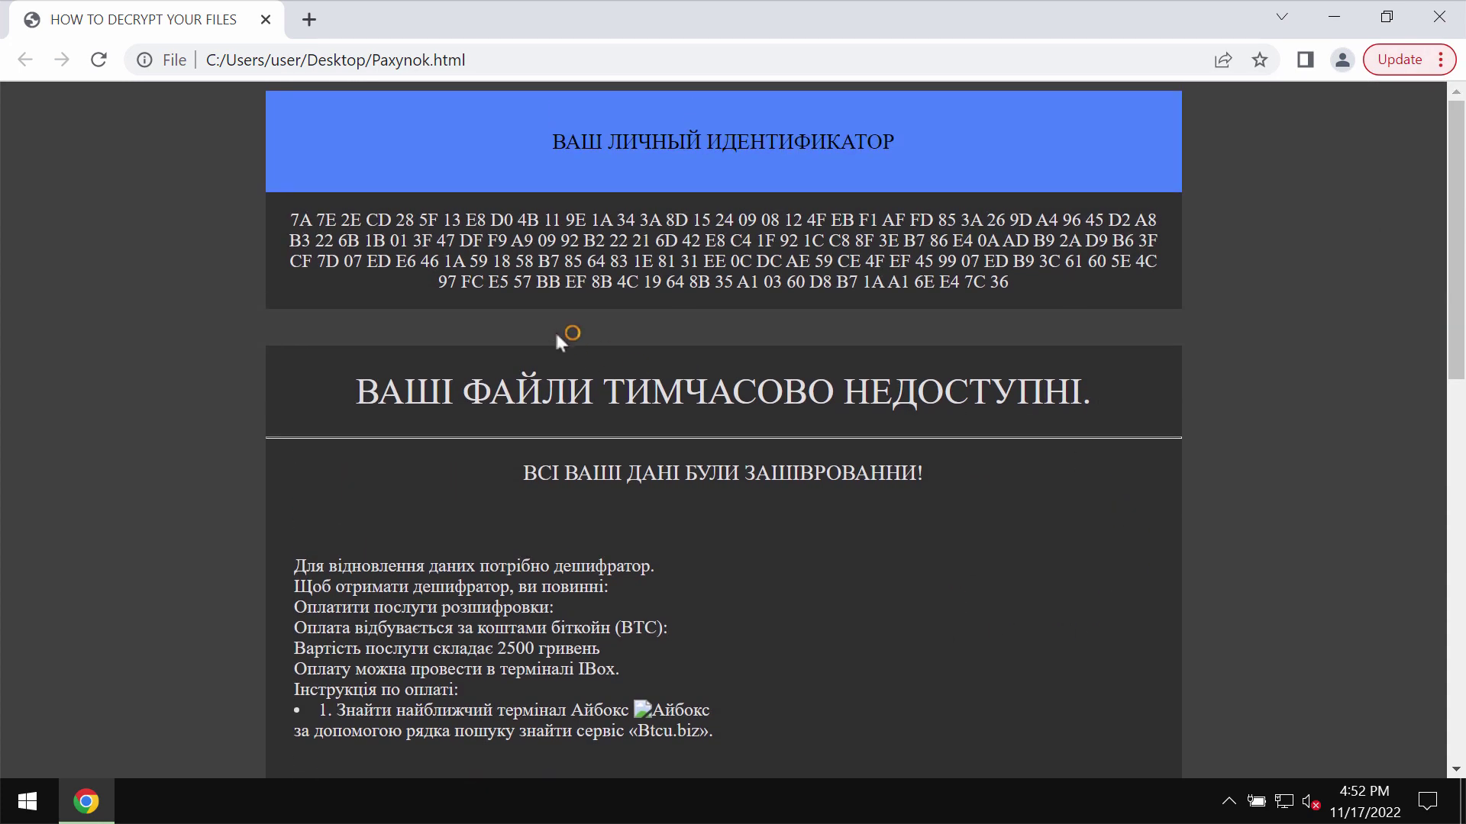
scroll(642, 632, "down", 15)
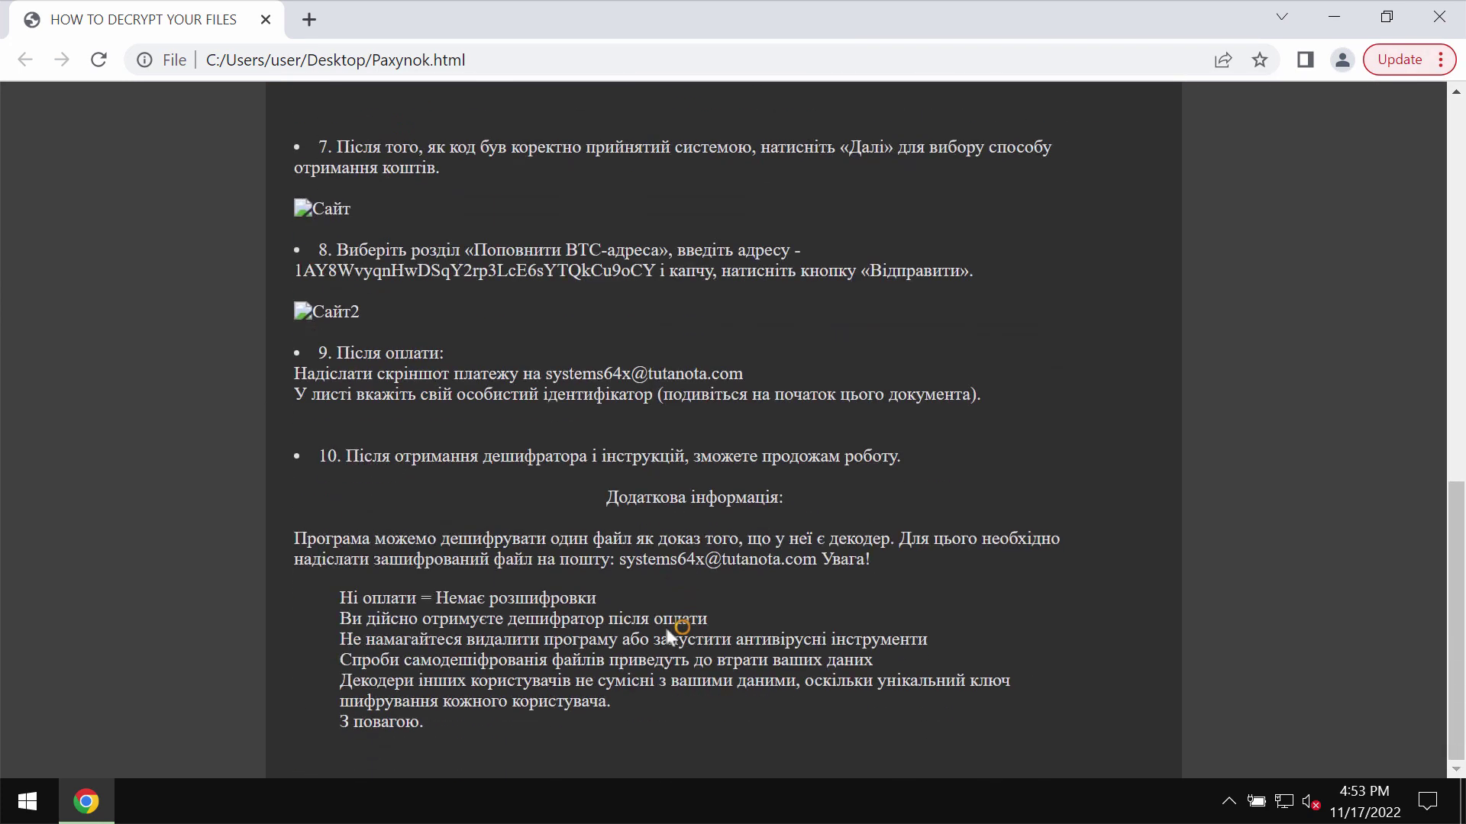
scroll(761, 625, "up", 5)
scroll(763, 627, "down", 5)
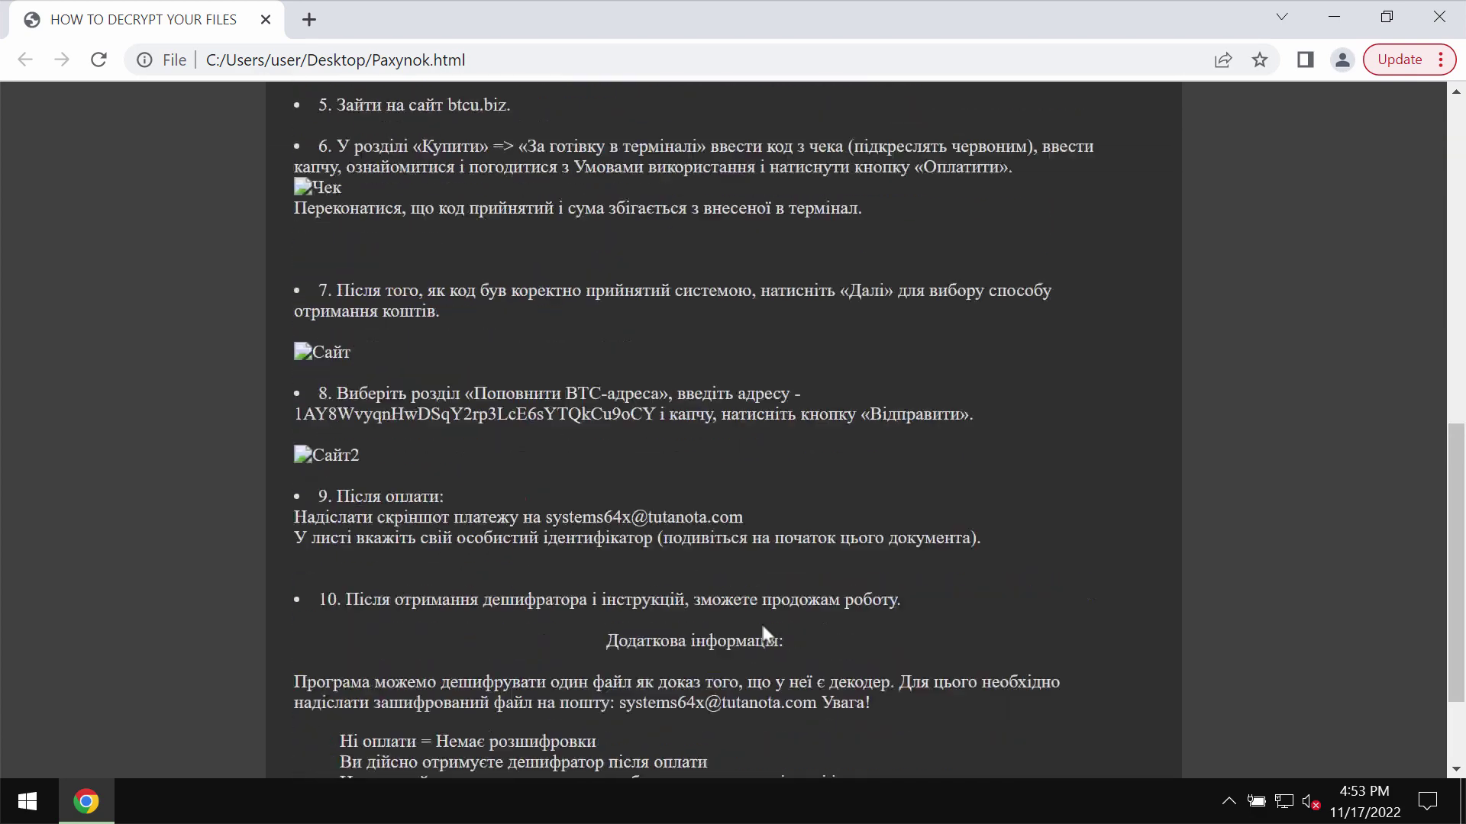
scroll(763, 632, "up", 15)
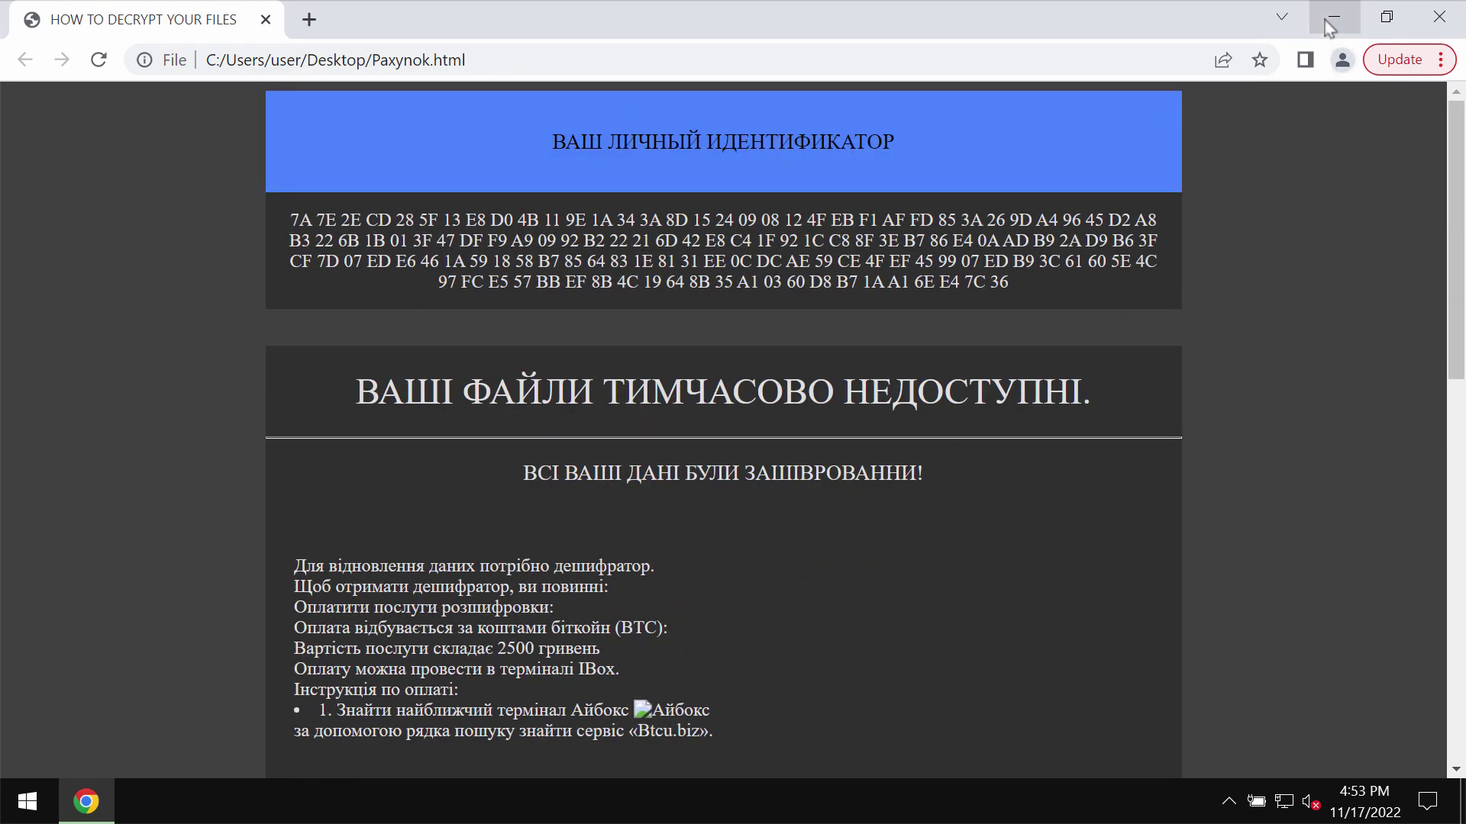
scroll(1017, 449, "down", 3)
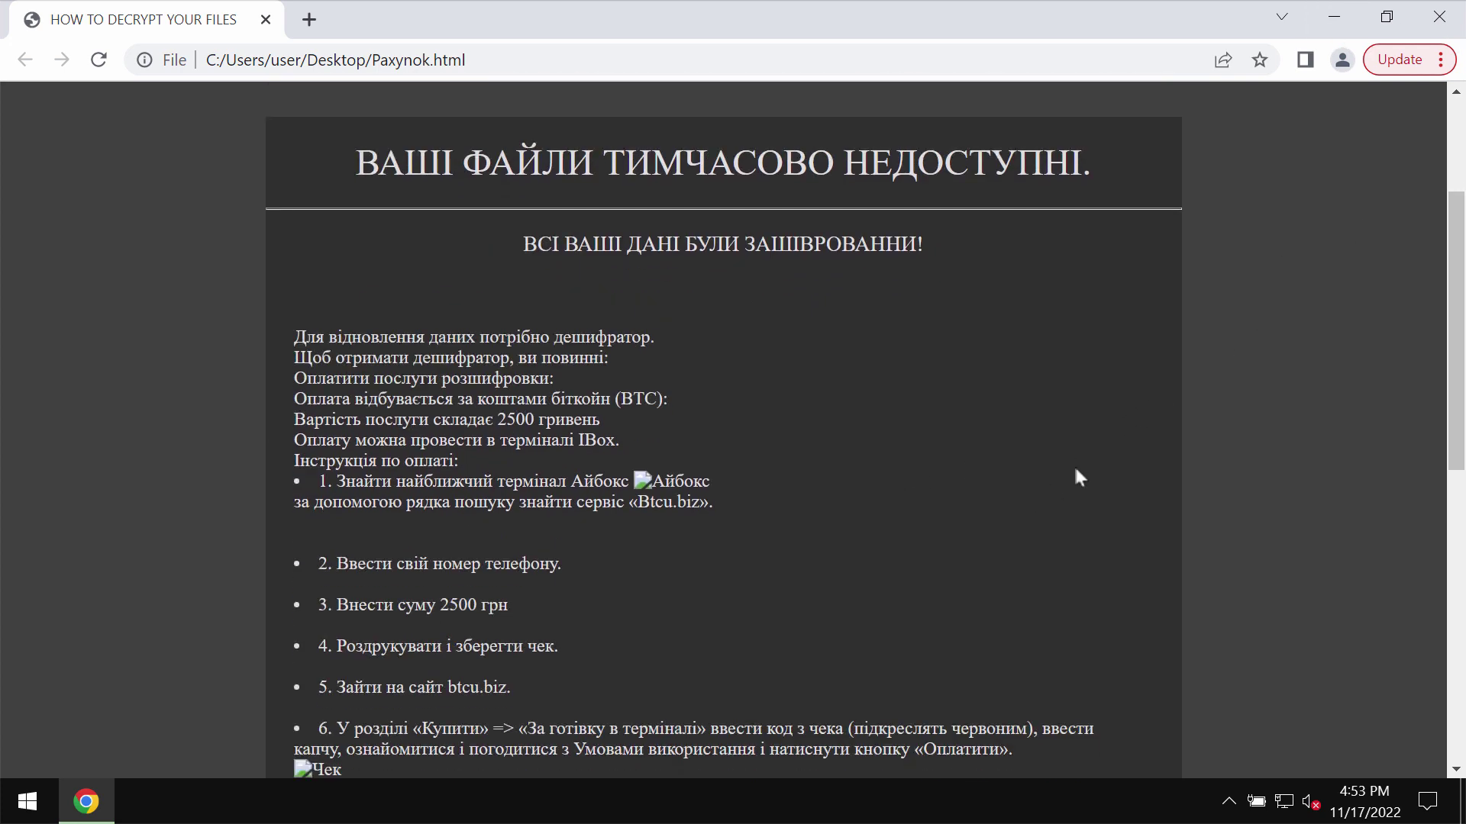
Step: Minimize the ransom note, load combocleaner.com in a new Chrome tab, then minimize Chrome to the desktop
left_click(1332, 18)
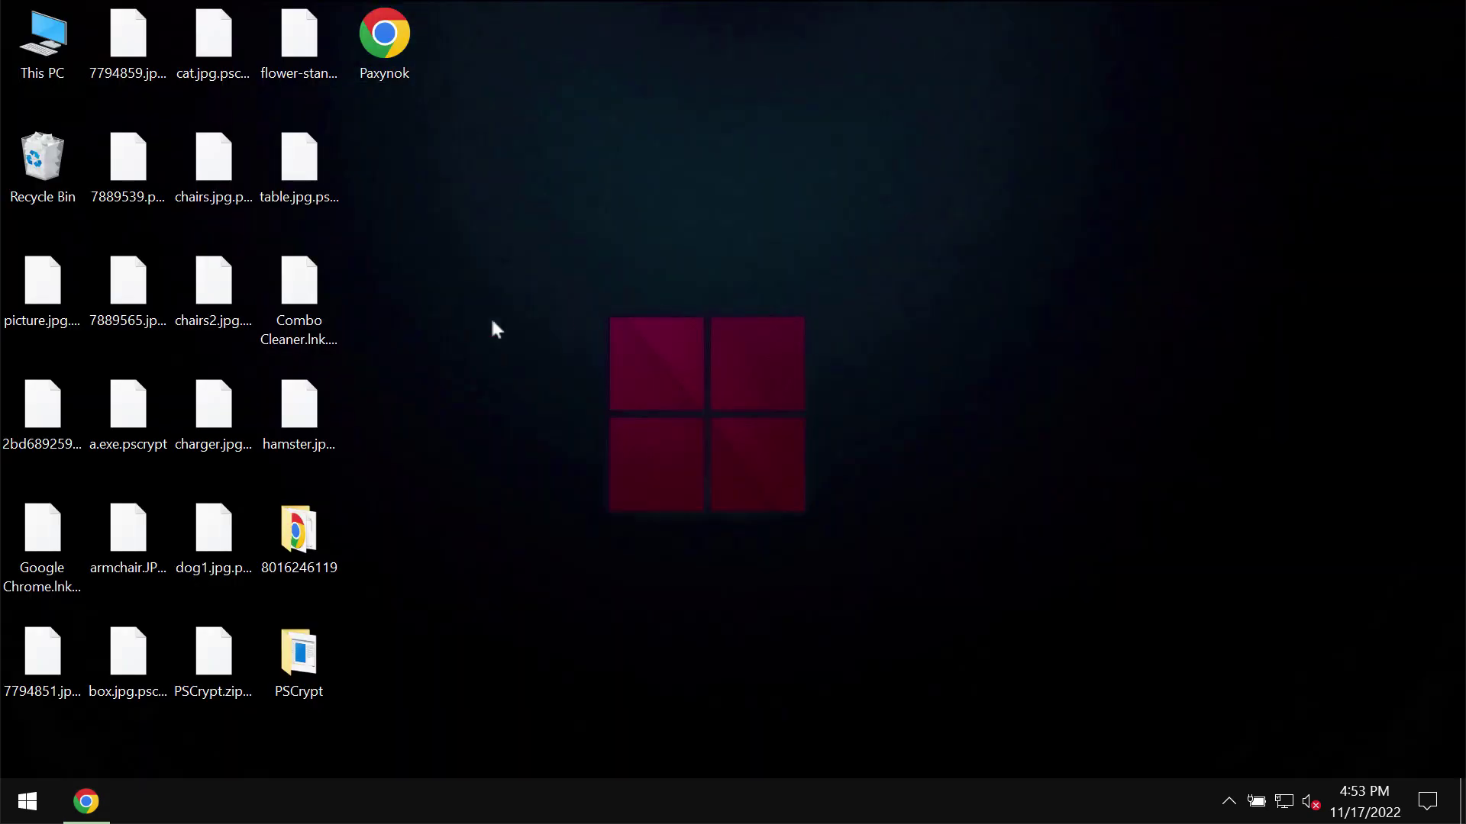
double_click(46, 69)
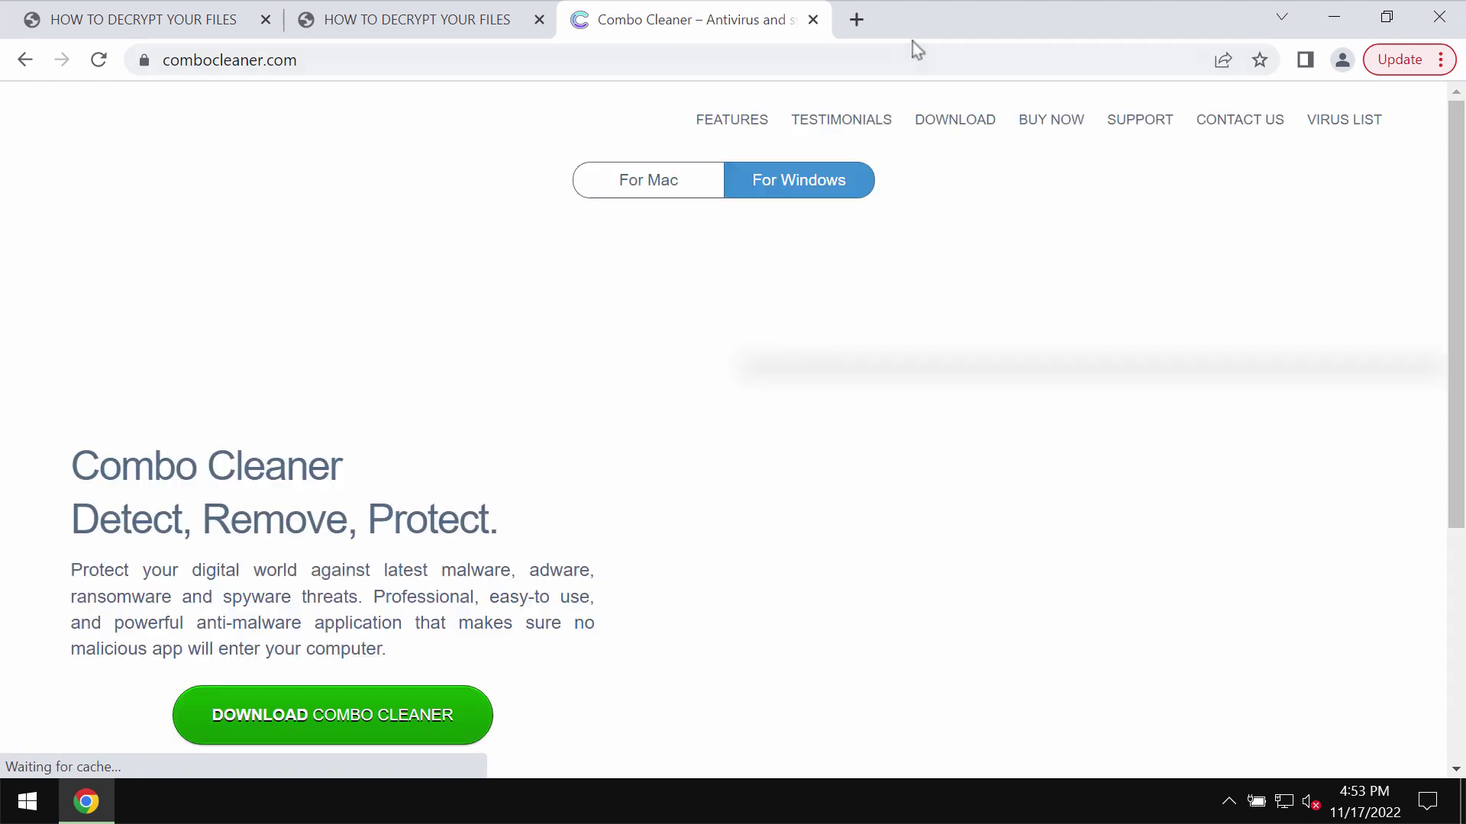
left_click(642, 62)
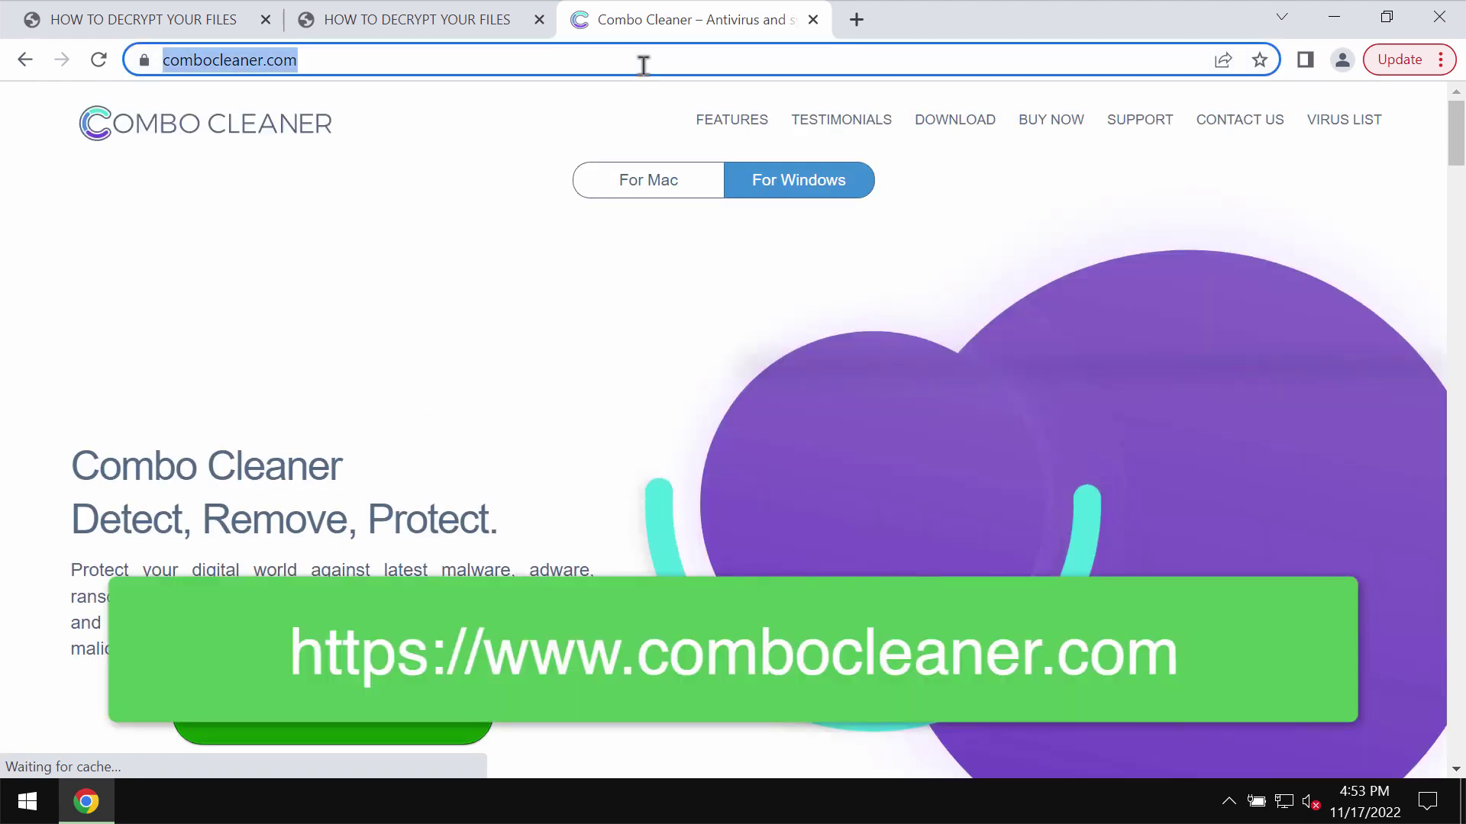
double_click(372, 59)
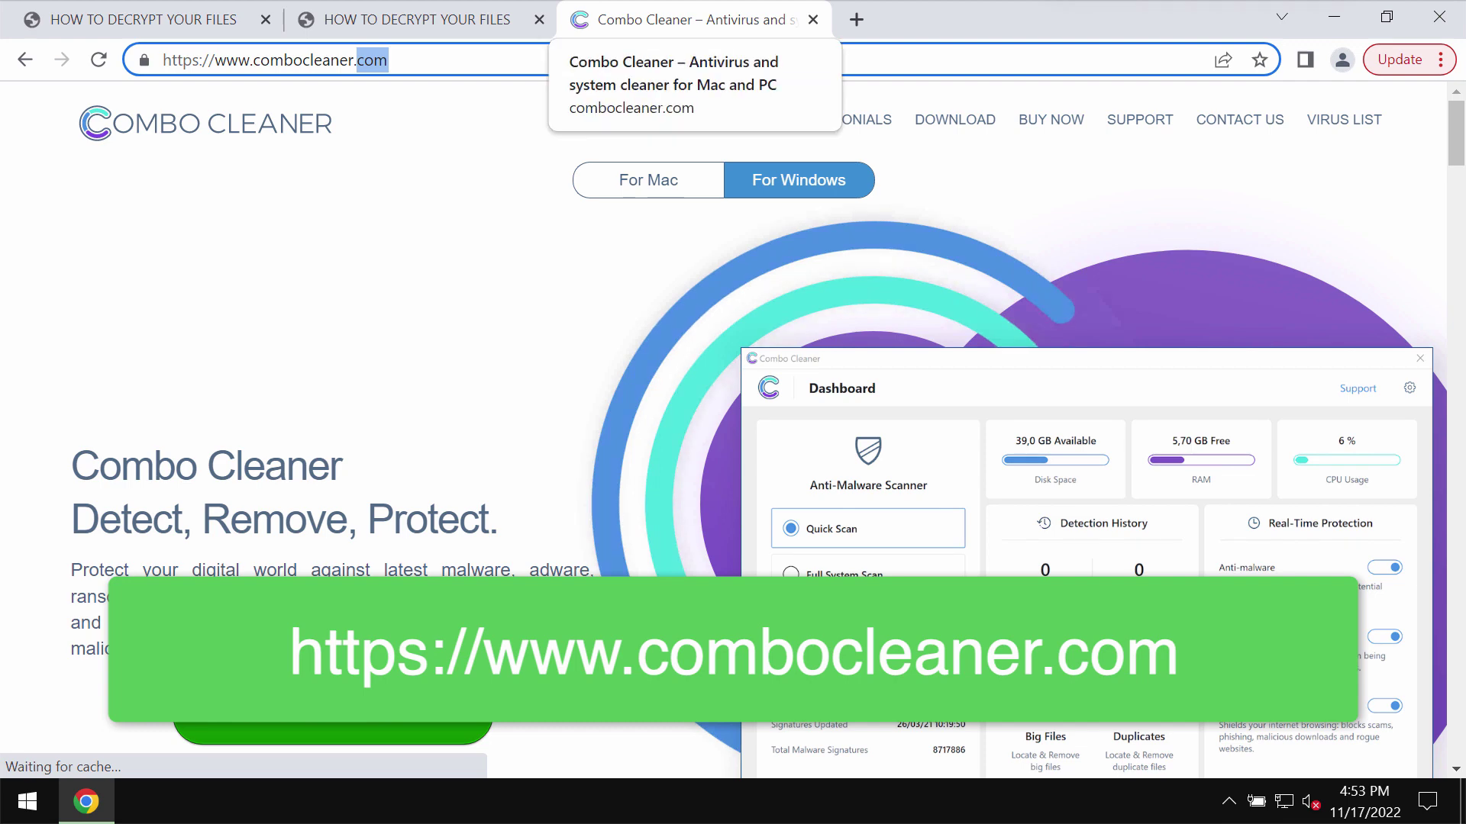
left_click(1334, 17)
Step: Launch Combo Cleaner from the hidden tray icons and start a Quick Scan
left_click(1229, 801)
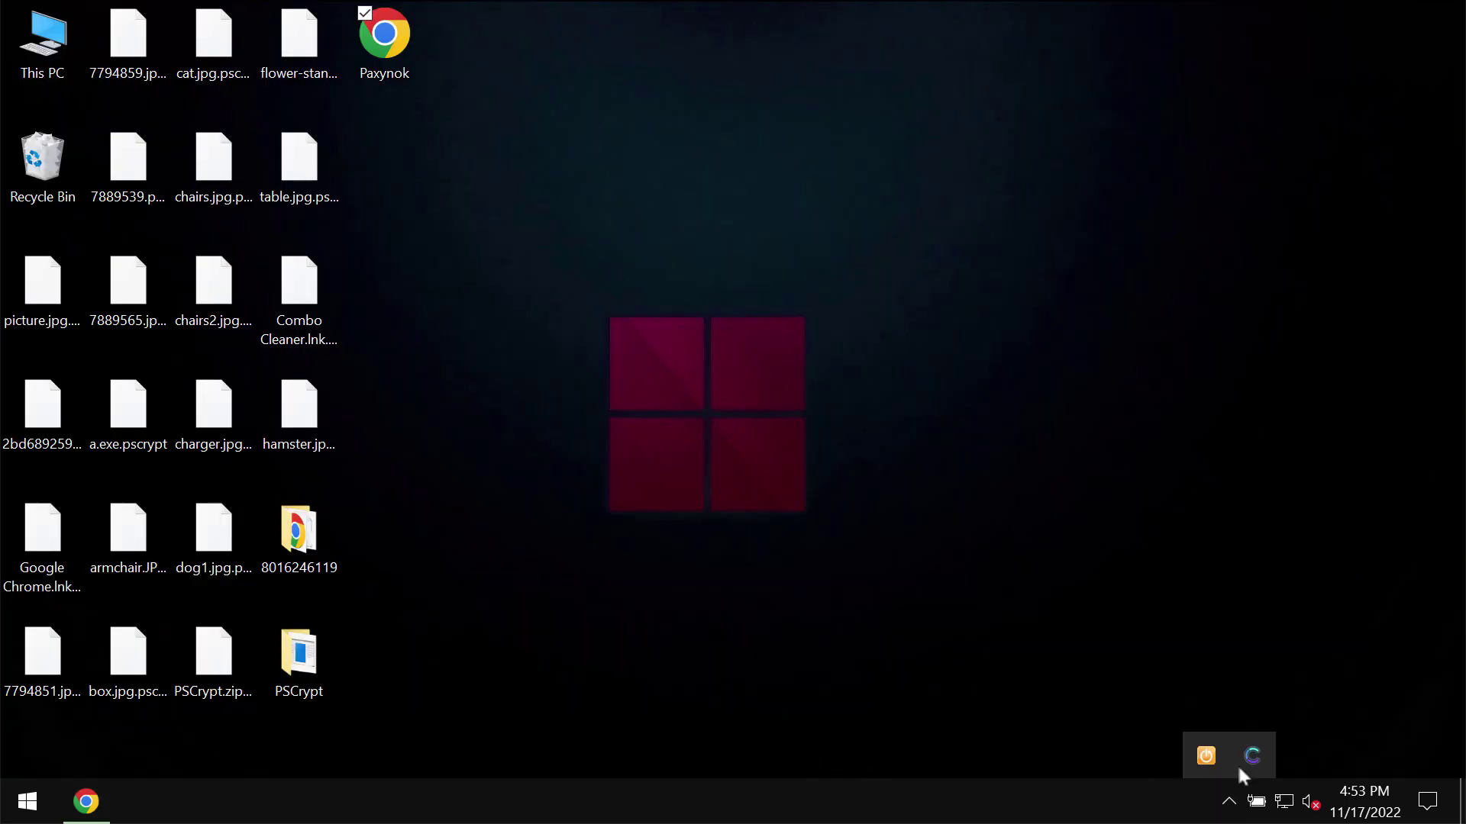
left_click(1252, 755)
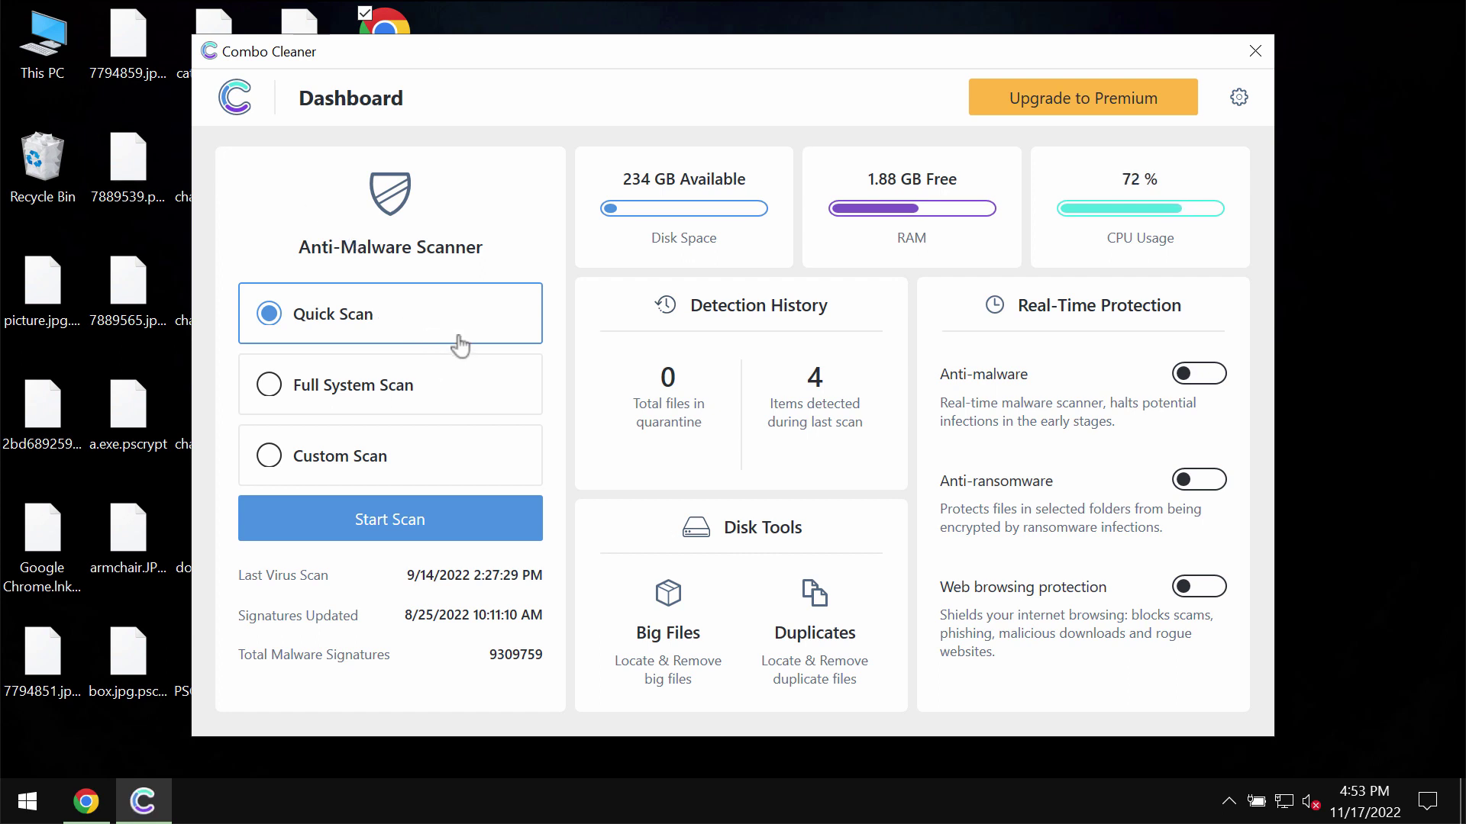
left_click(446, 505)
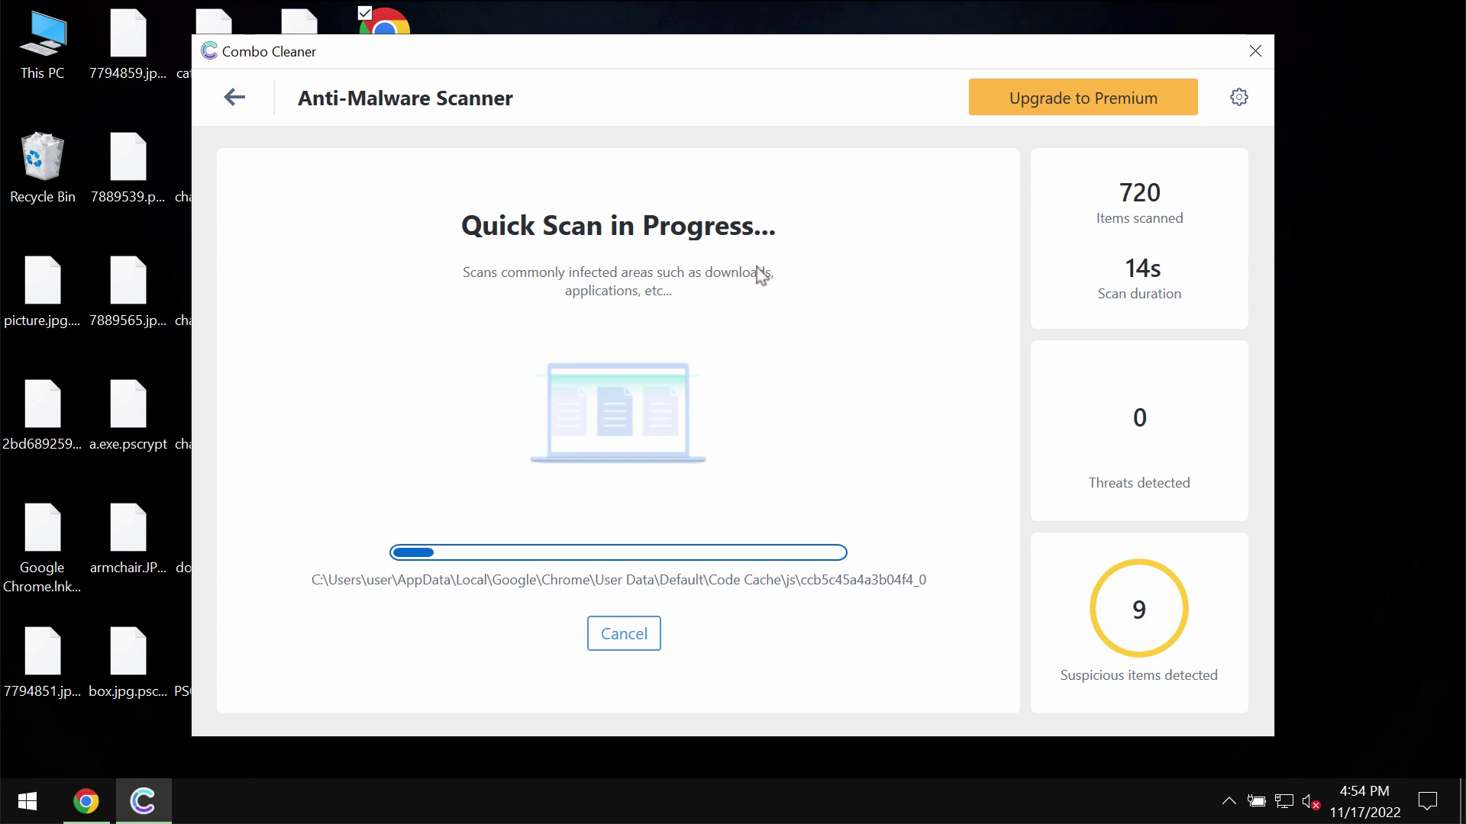
Step: In Anti-Ransomware settings, attempt Add Folder, dismiss the Premium-only notice, and return to the dashboard
left_click(1240, 100)
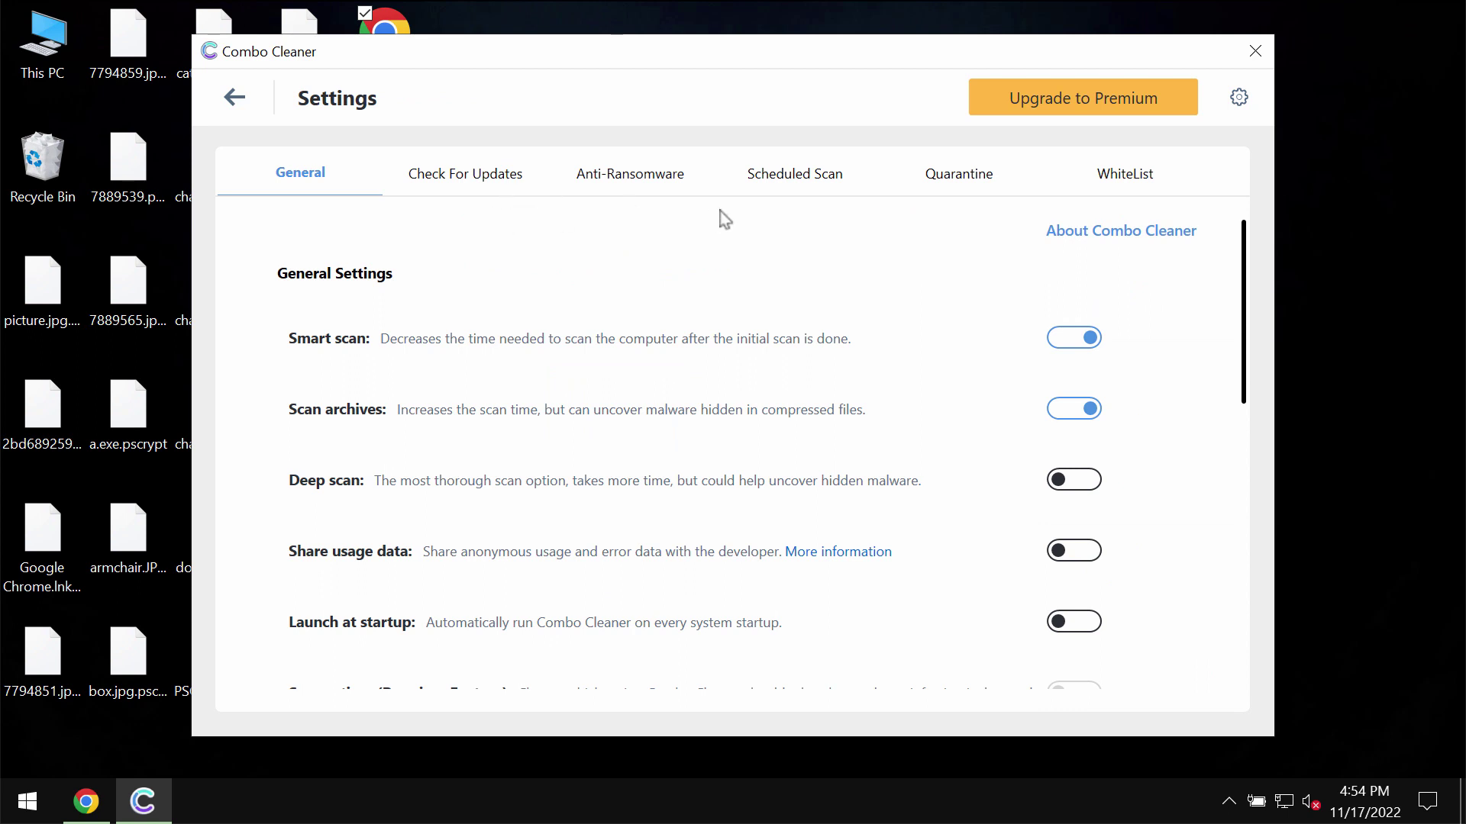
left_click(628, 175)
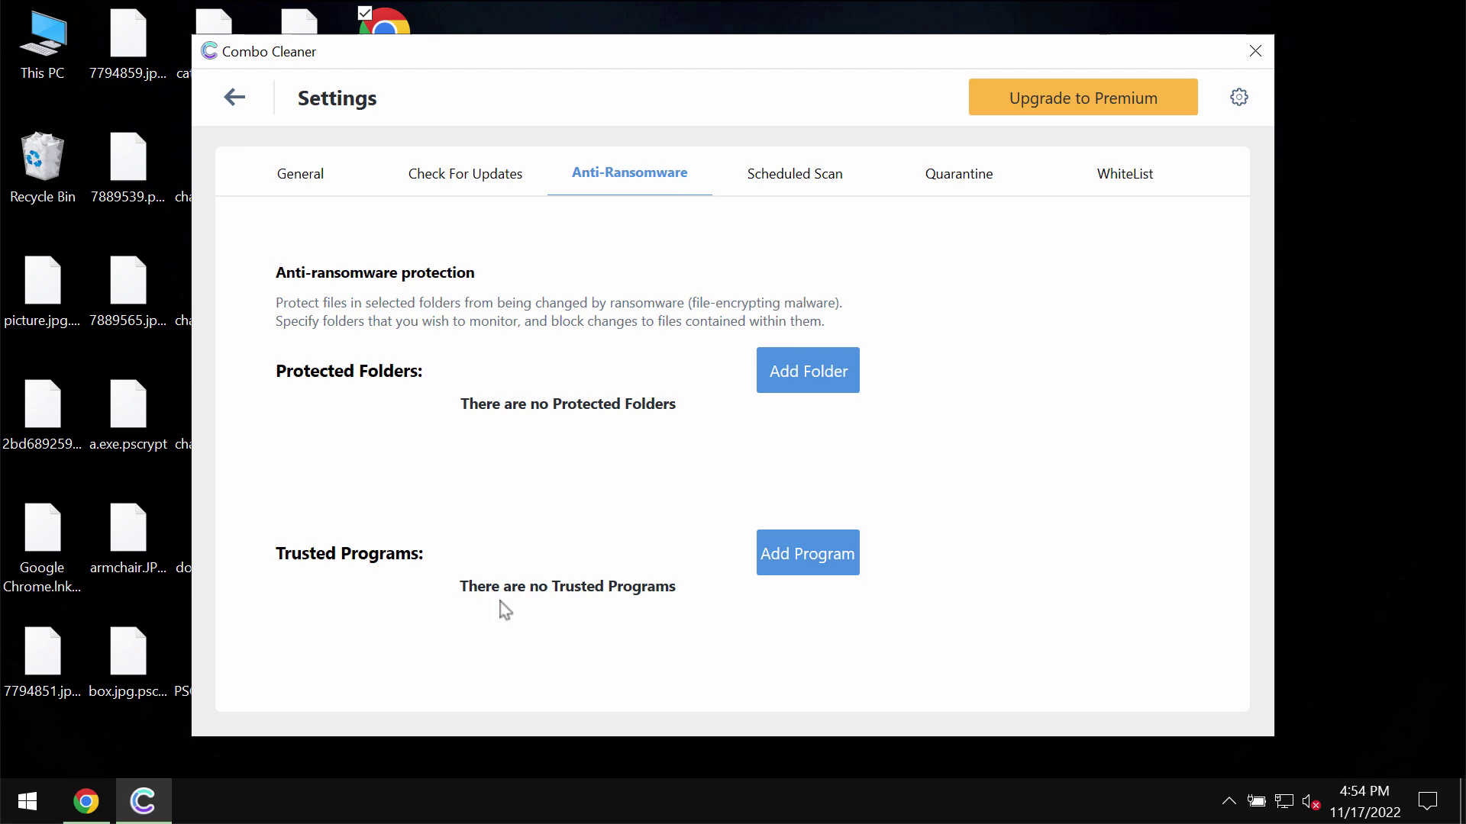
left_click(787, 370)
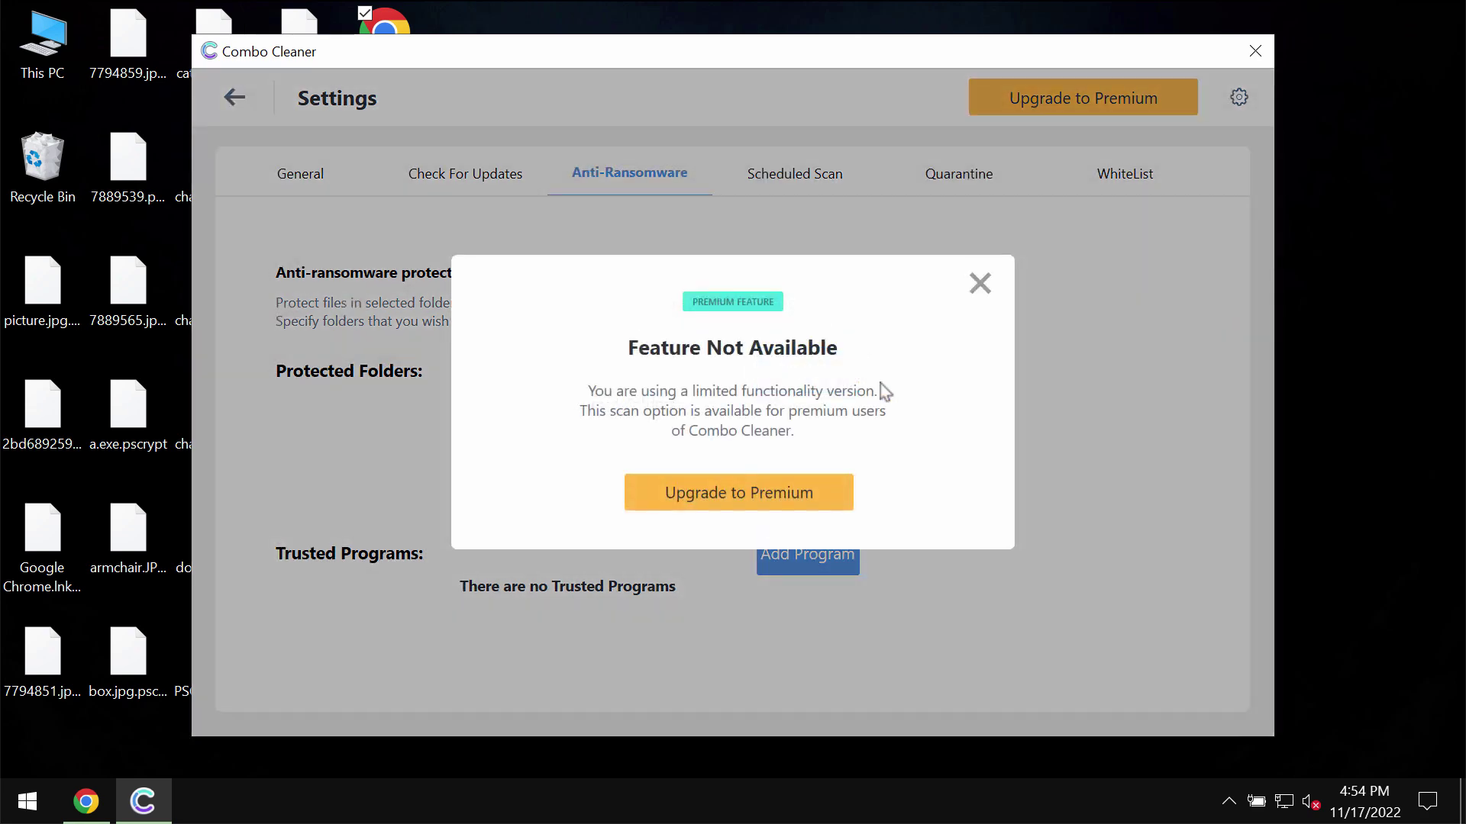
left_click(989, 289)
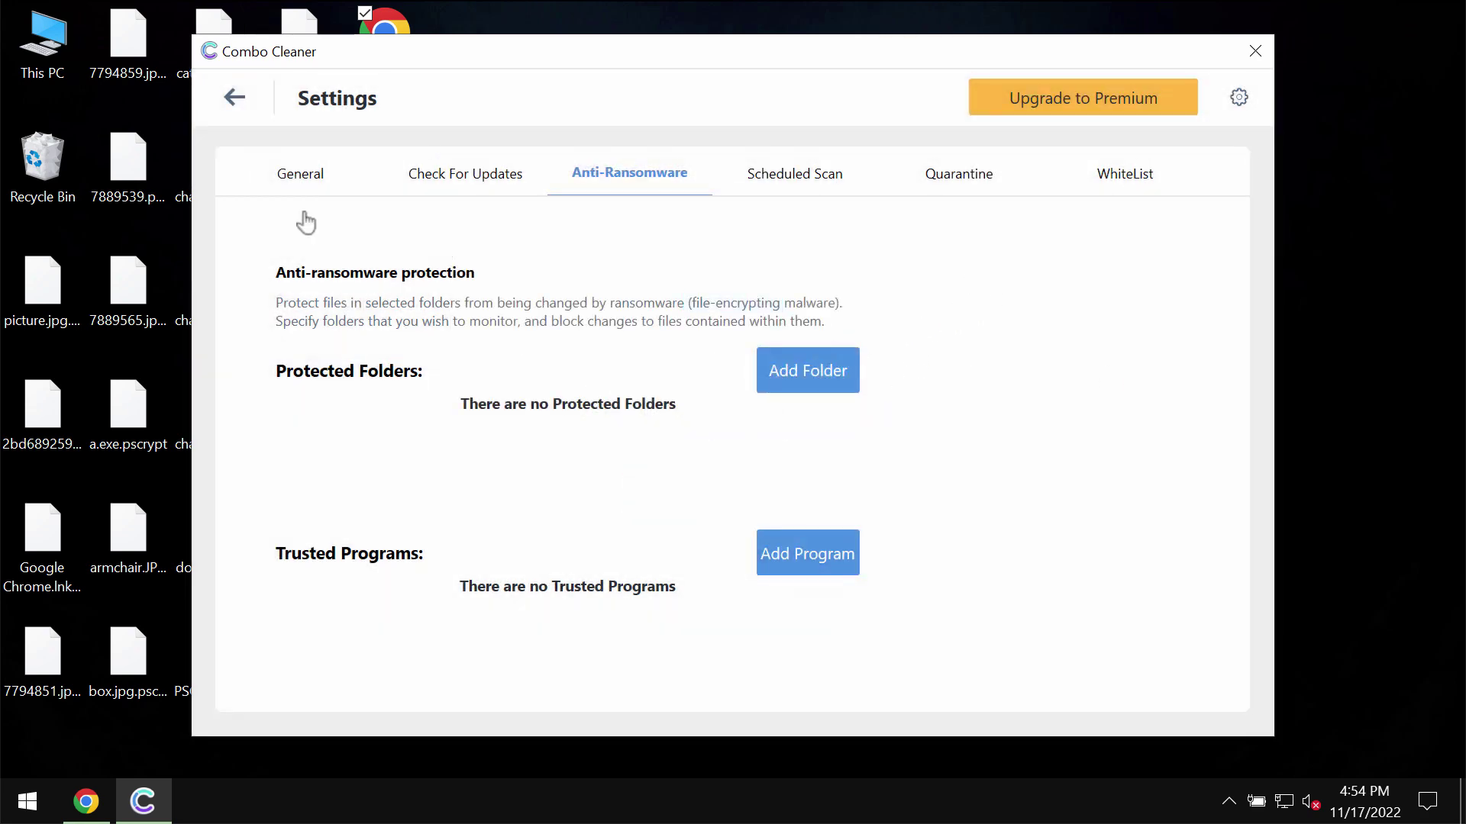
left_click(242, 112)
Step: Reopen the Quick Scan in progress, move the window slightly lower, and request cancelling the scan
left_click(437, 525)
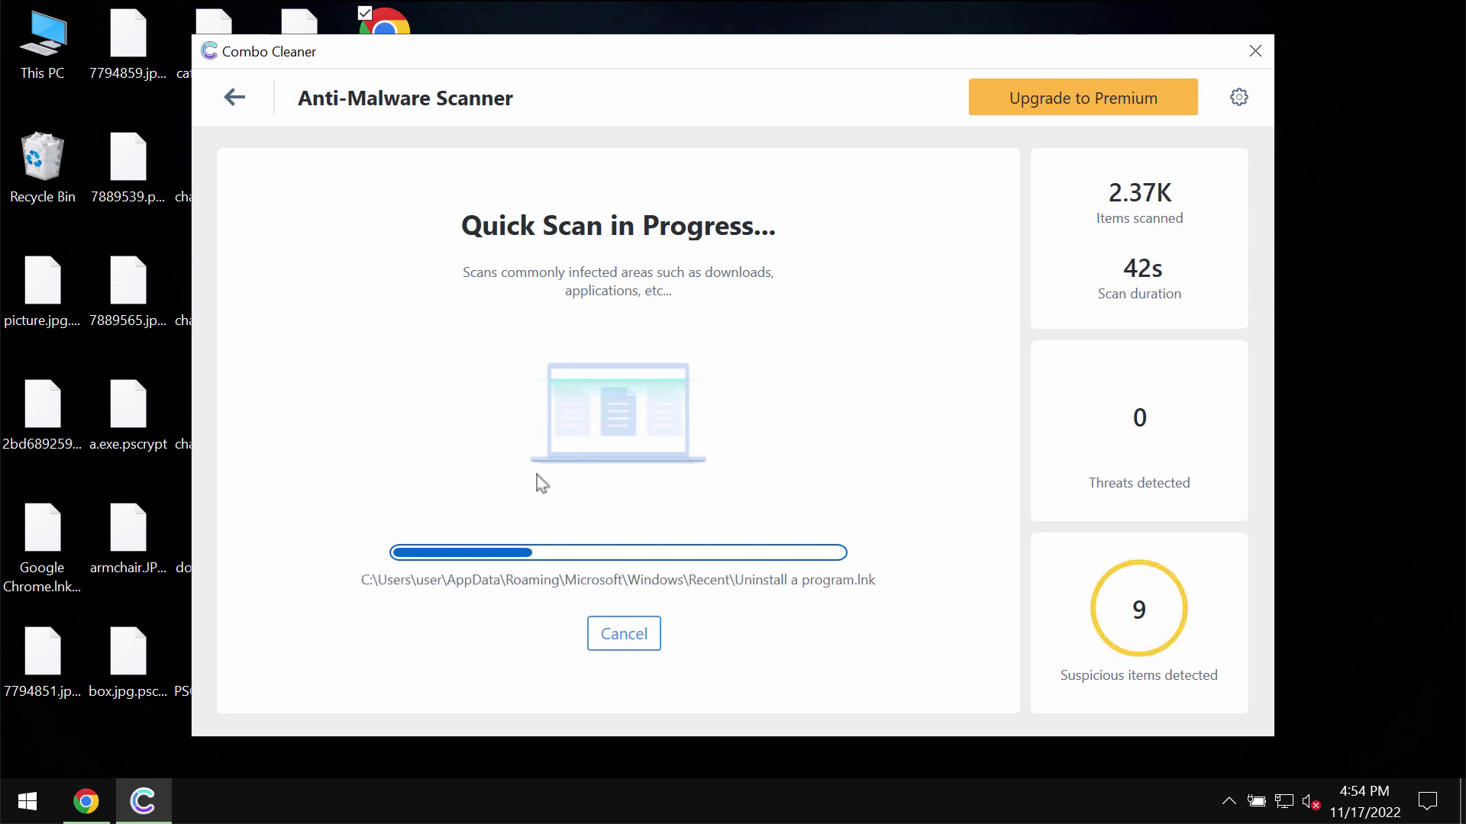
left_click_drag(875, 61, 877, 64)
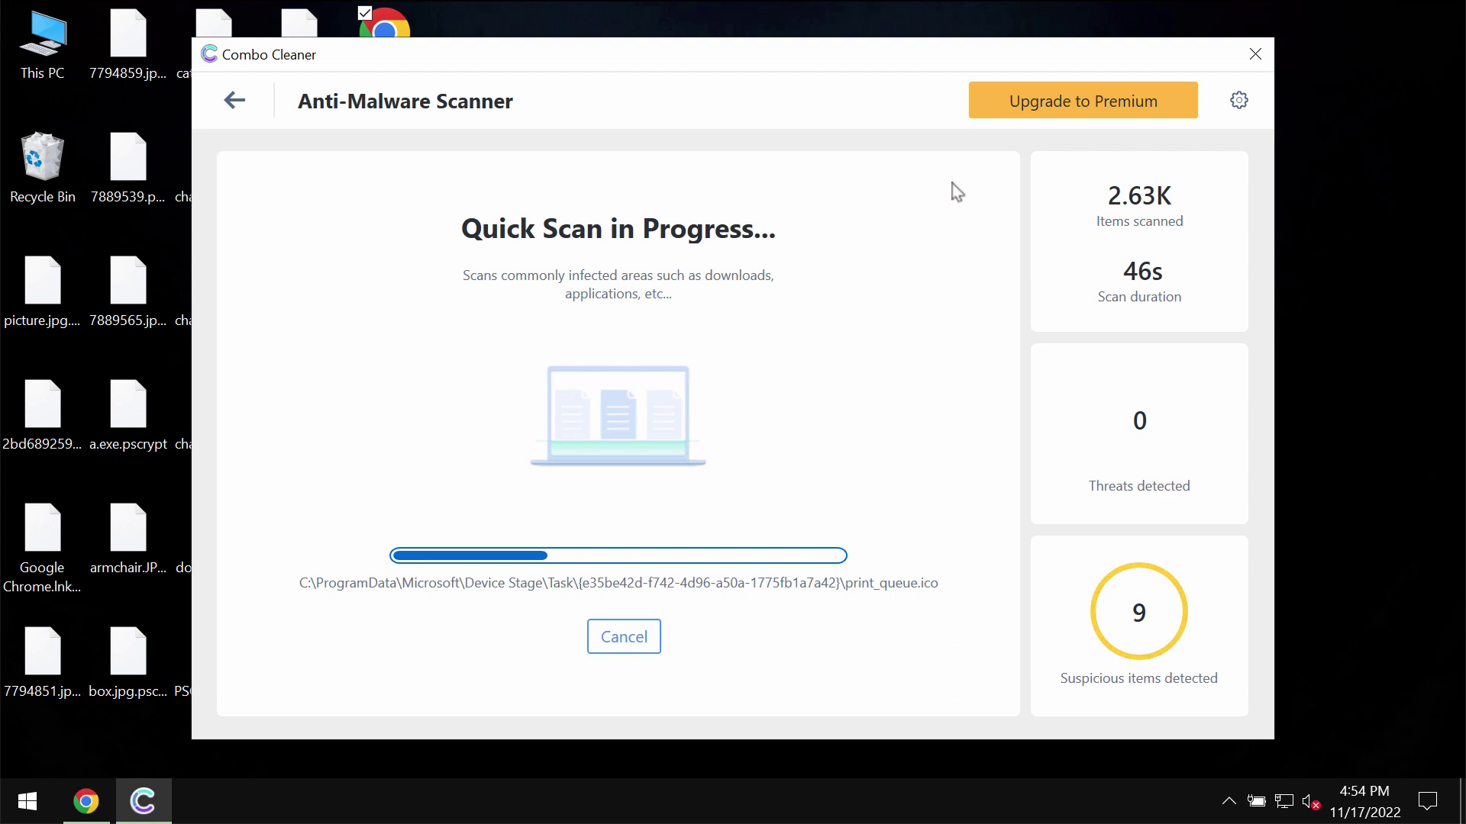
left_click_drag(964, 64, 967, 84)
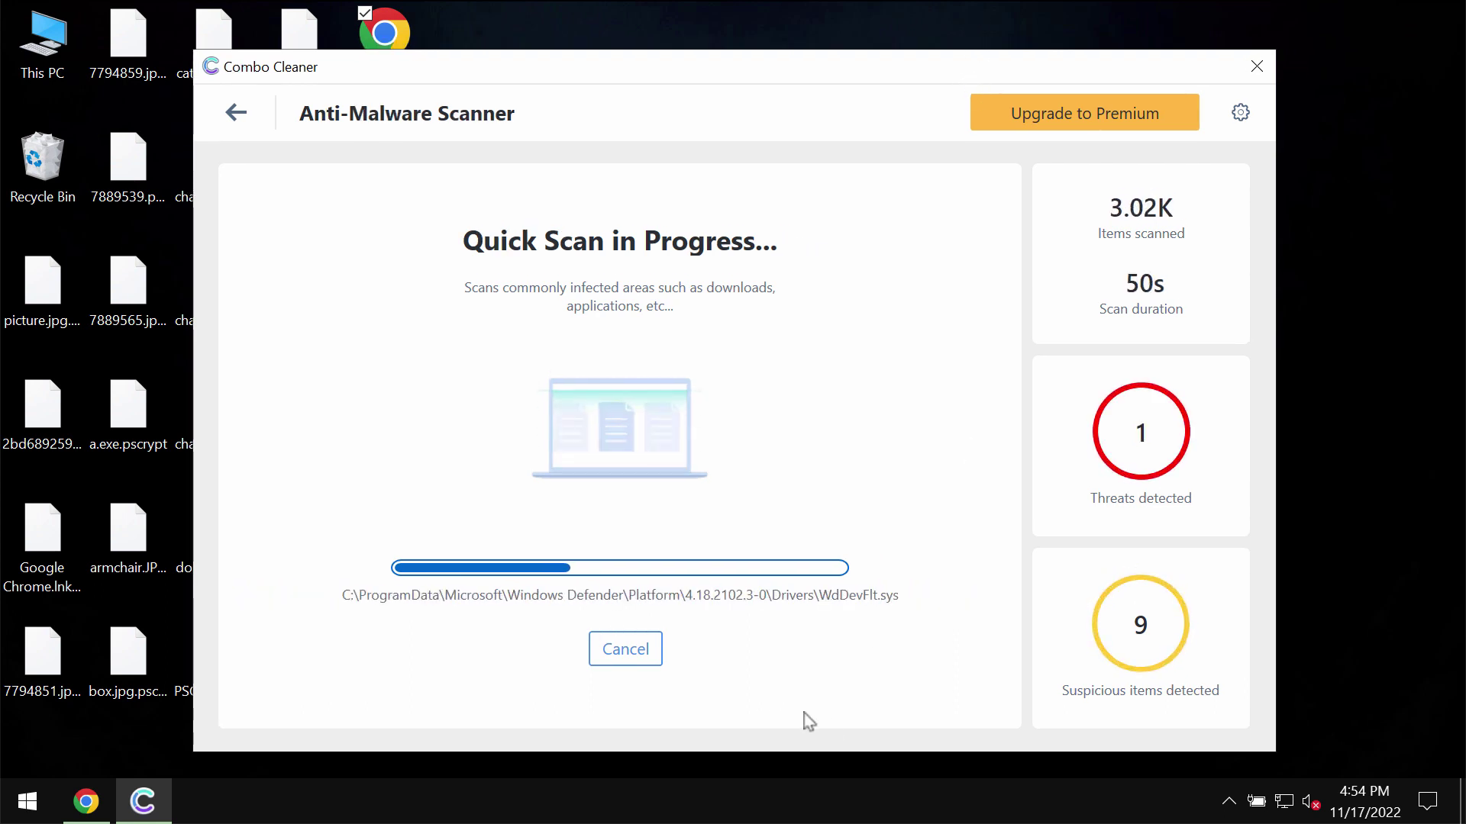
left_click(640, 655)
Step: Confirm stopping the scan to list its 10 detections, then open the Upgrade to Premium page
left_click(681, 536)
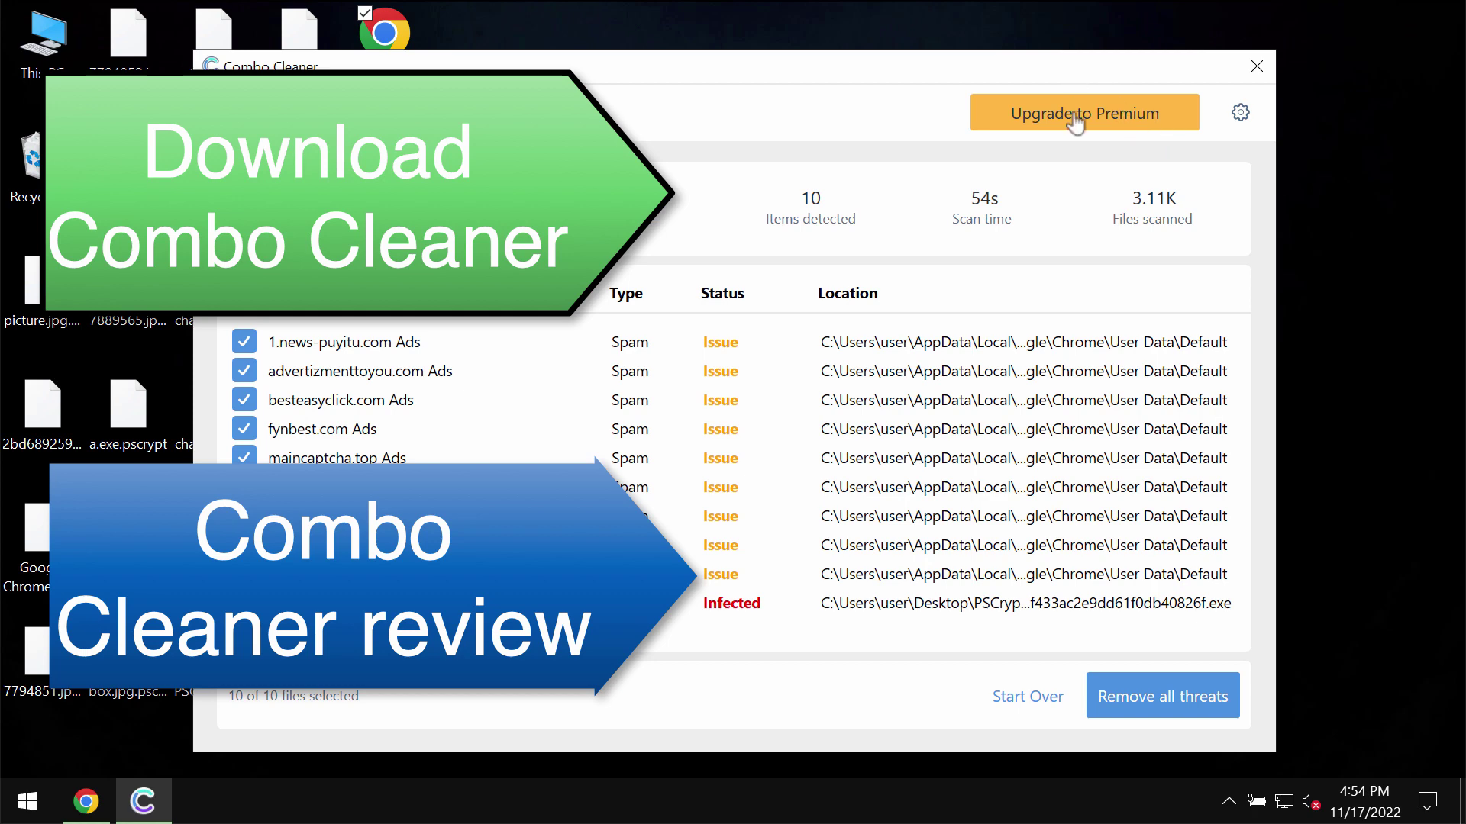
left_click(1075, 116)
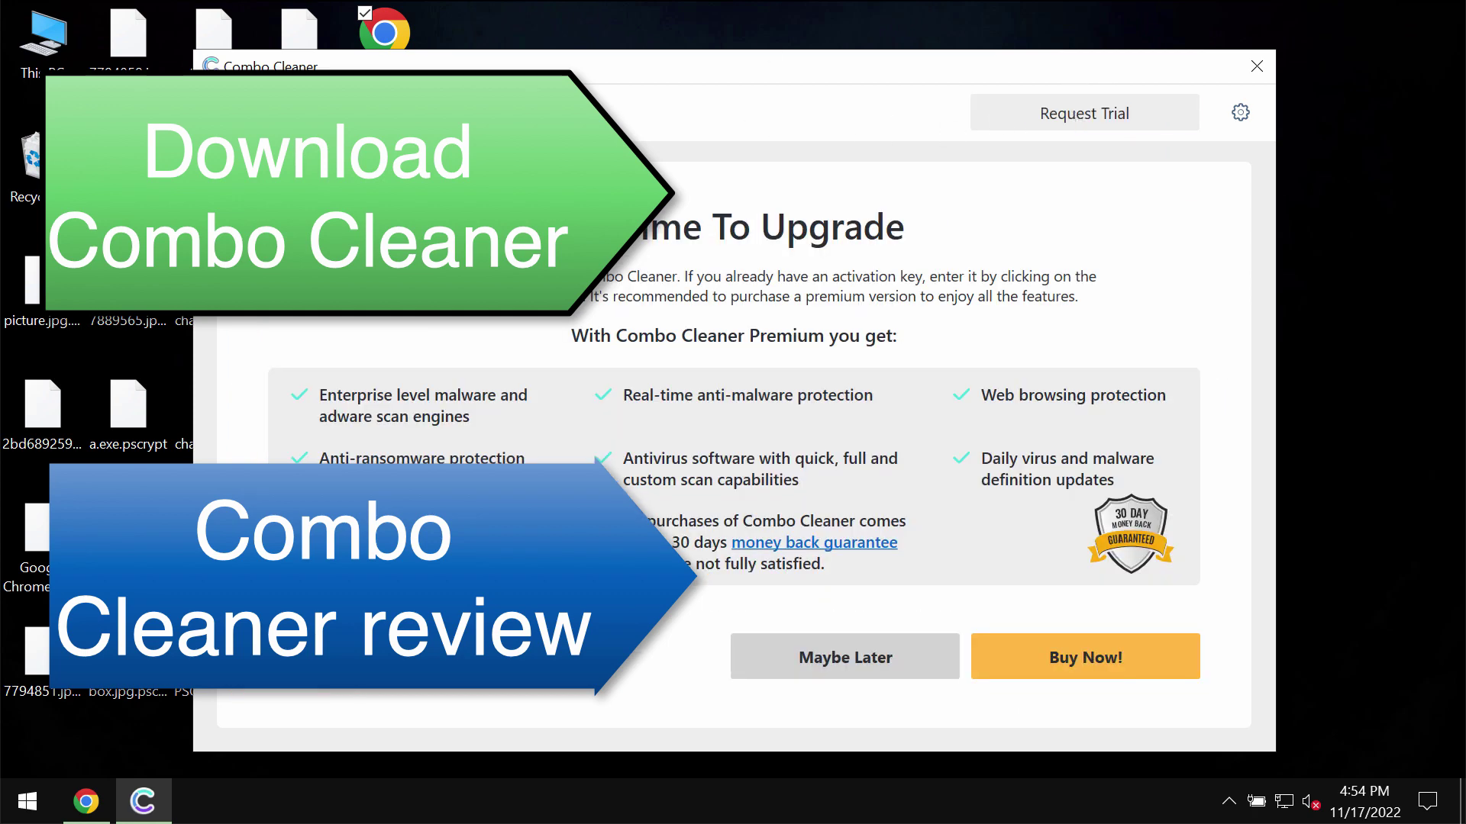